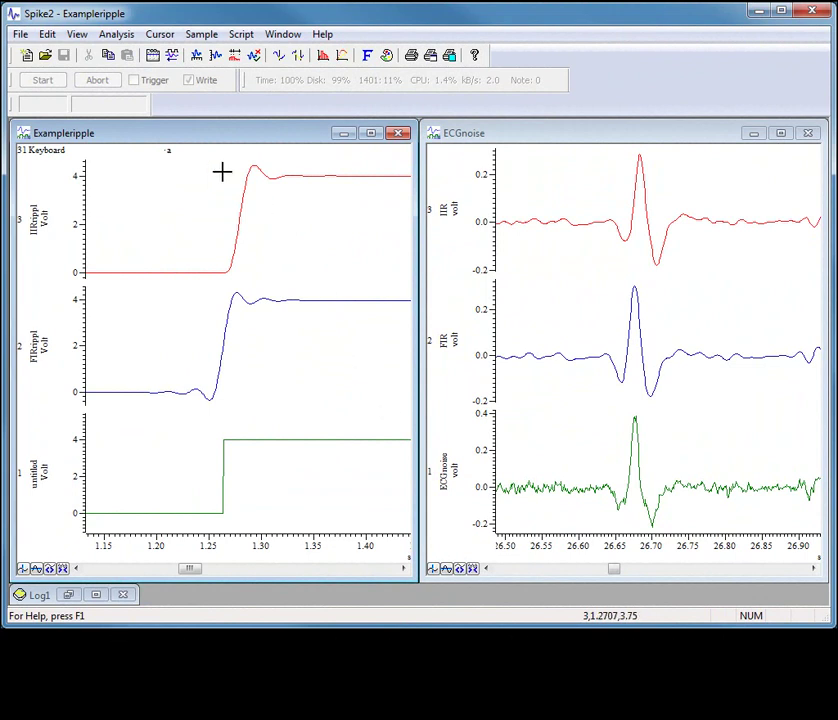
# Step: Browse the Analysis menu's functions and dismiss it without choosing one
pyautogui.click(116, 36)
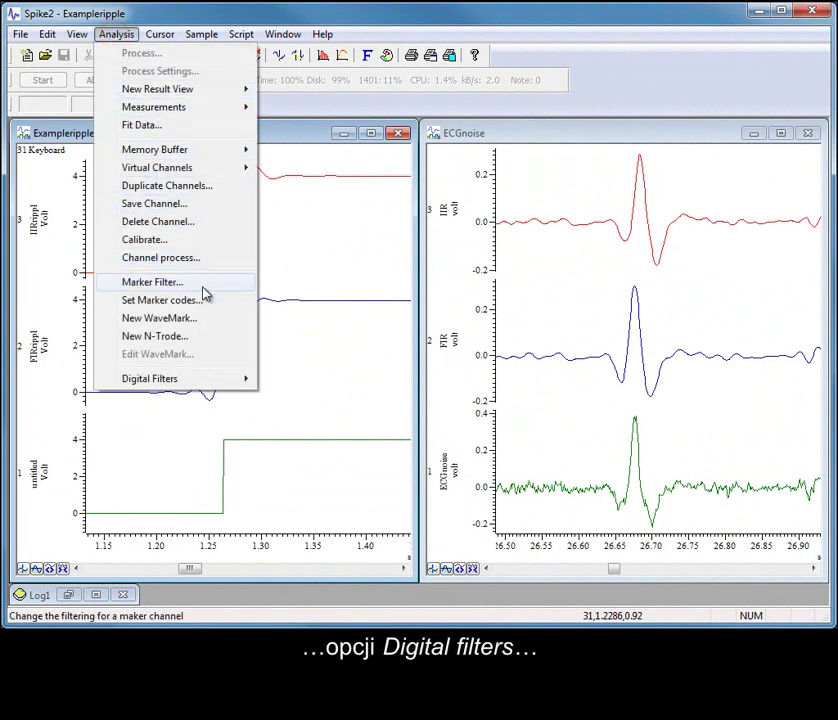
pyautogui.moveTo(228, 390)
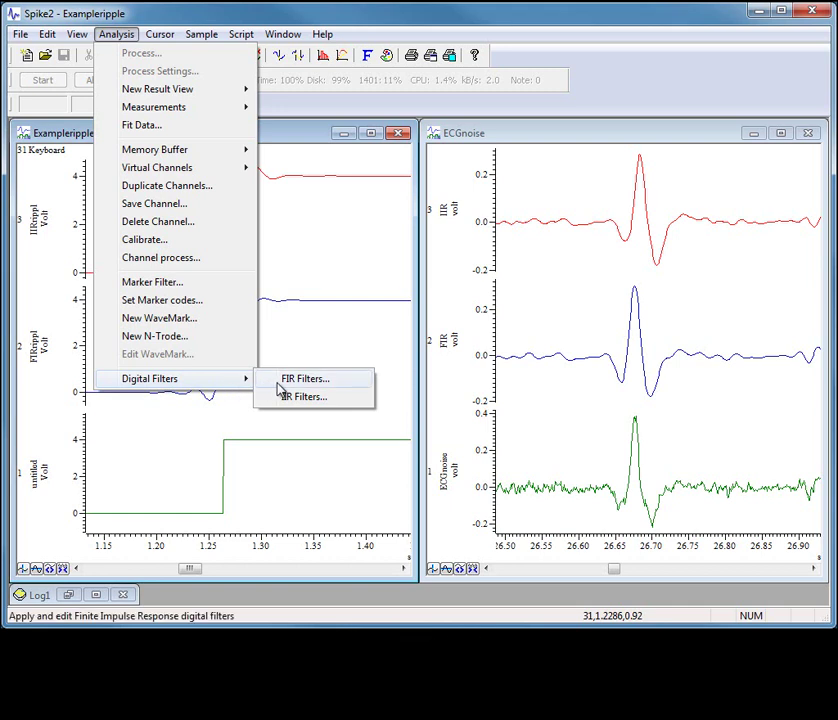
pyautogui.click(388, 374)
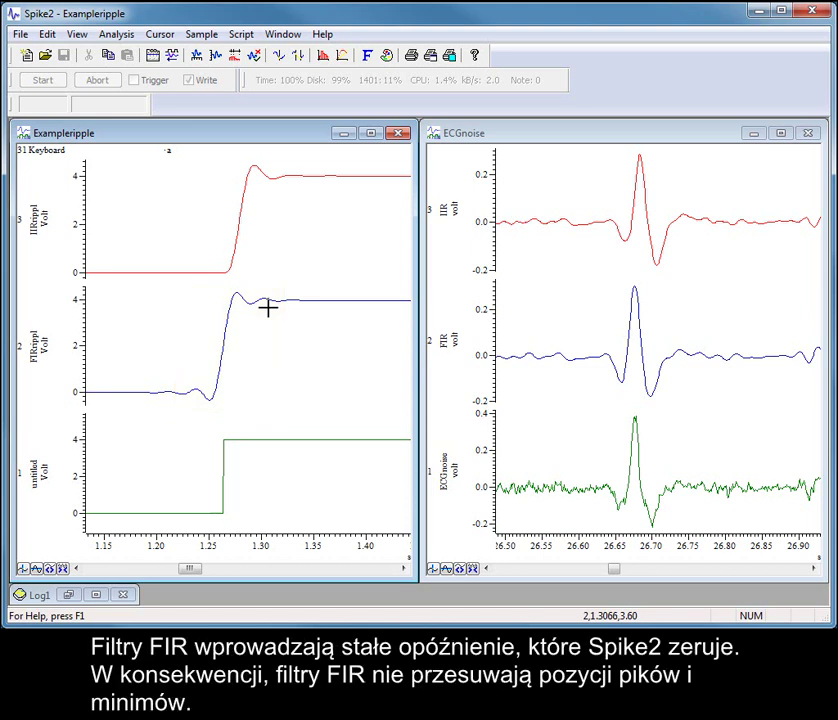
# Step: Compare the peak positions of the FIR and IIR filtered traces in ECGnoise
pyautogui.click(636, 273)
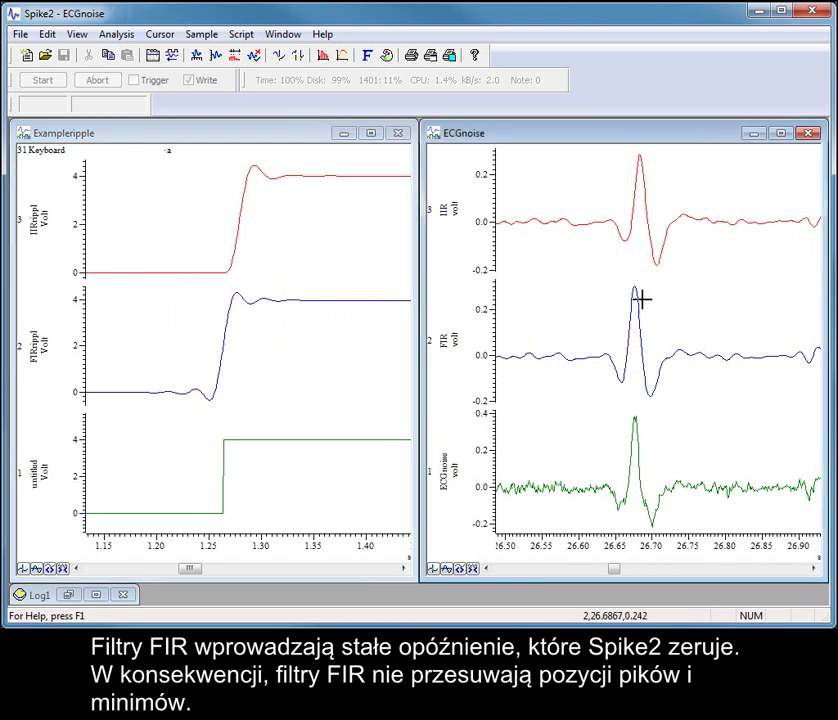
pyautogui.click(650, 329)
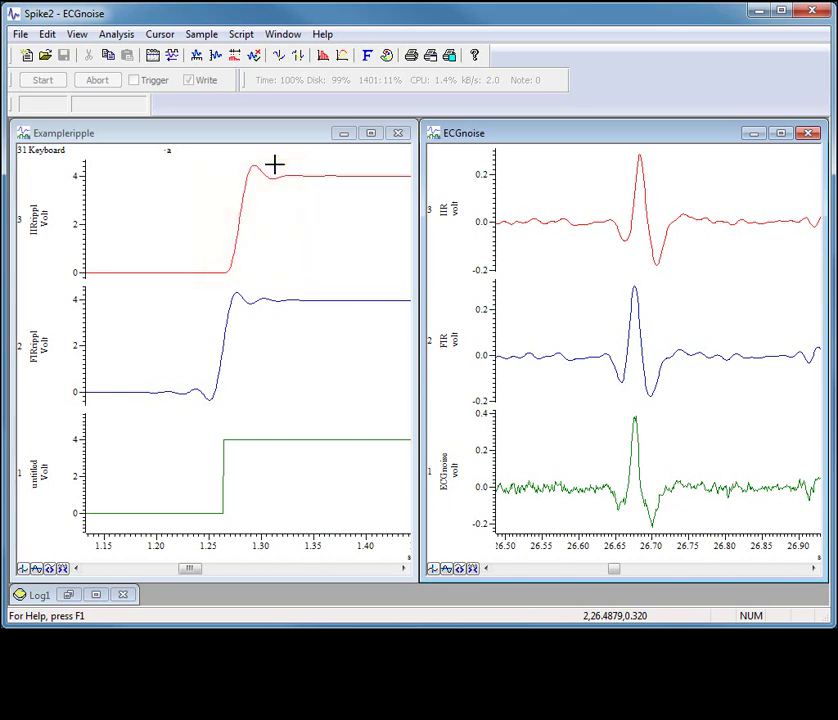
pyautogui.click(638, 152)
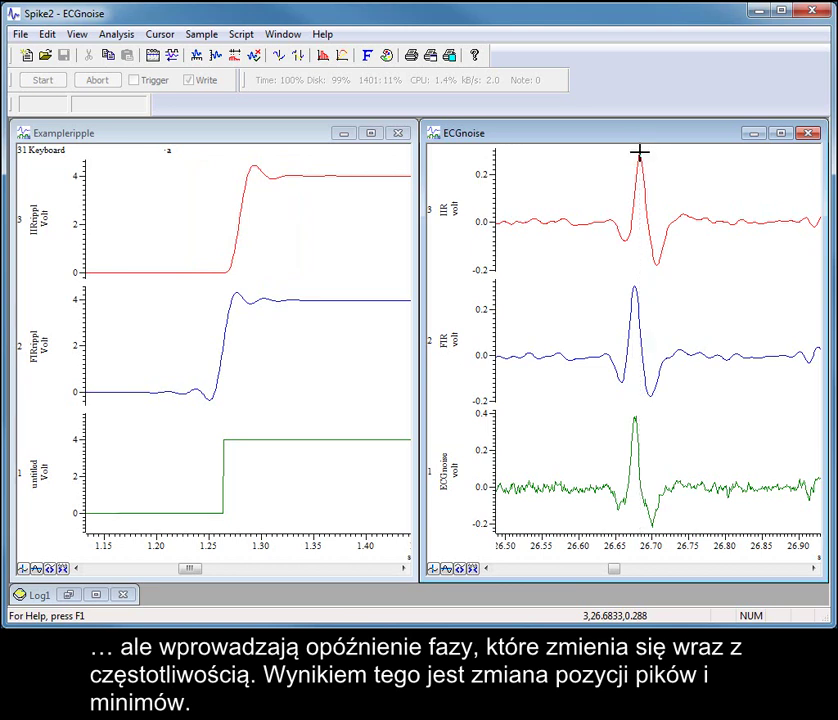
pyautogui.click(658, 196)
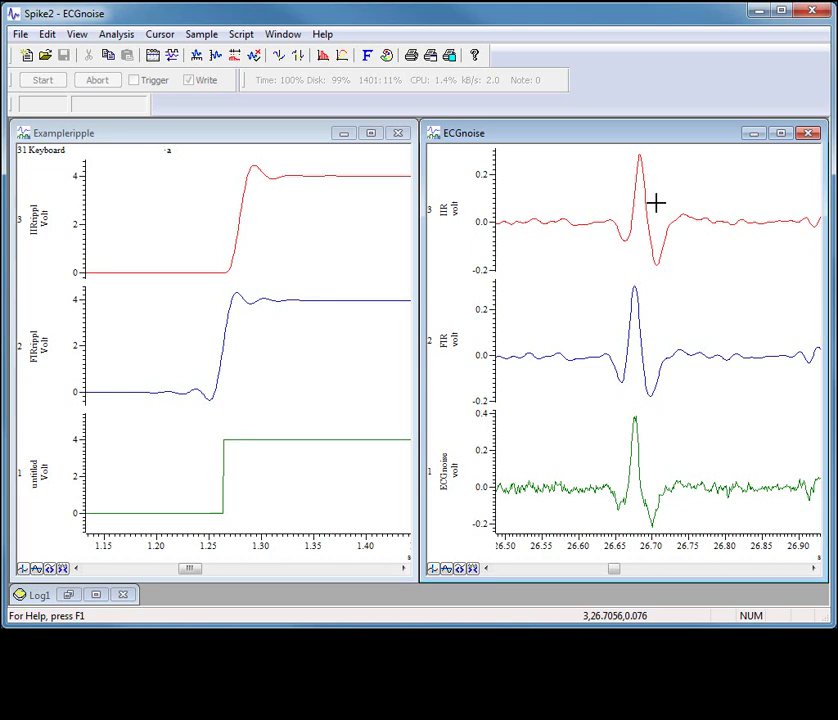
# Step: Close Exampleripple and show only the raw ECGnoise channel, widened across the workspace
pyautogui.click(399, 134)
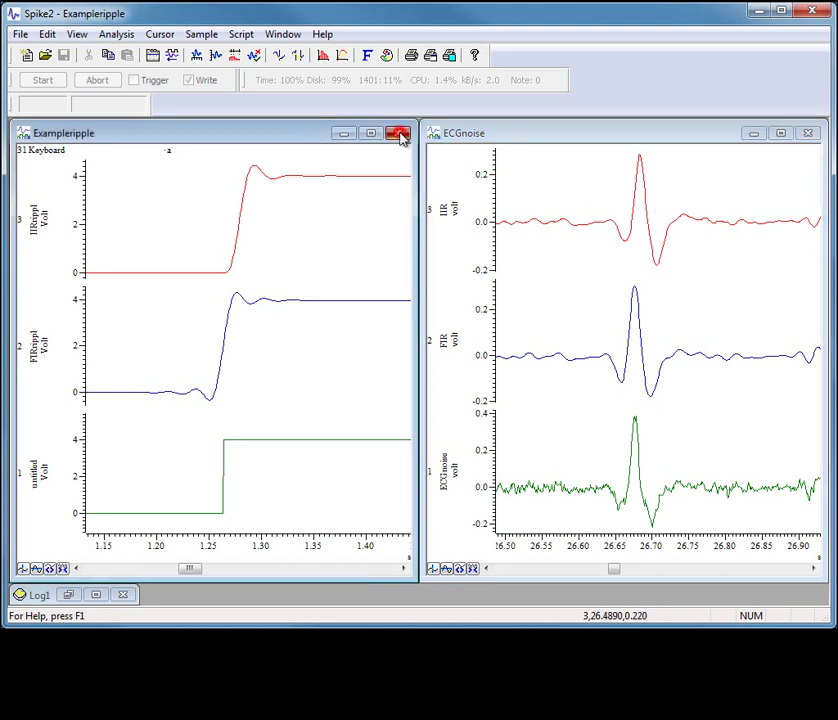
pyautogui.doubleClick(659, 476)
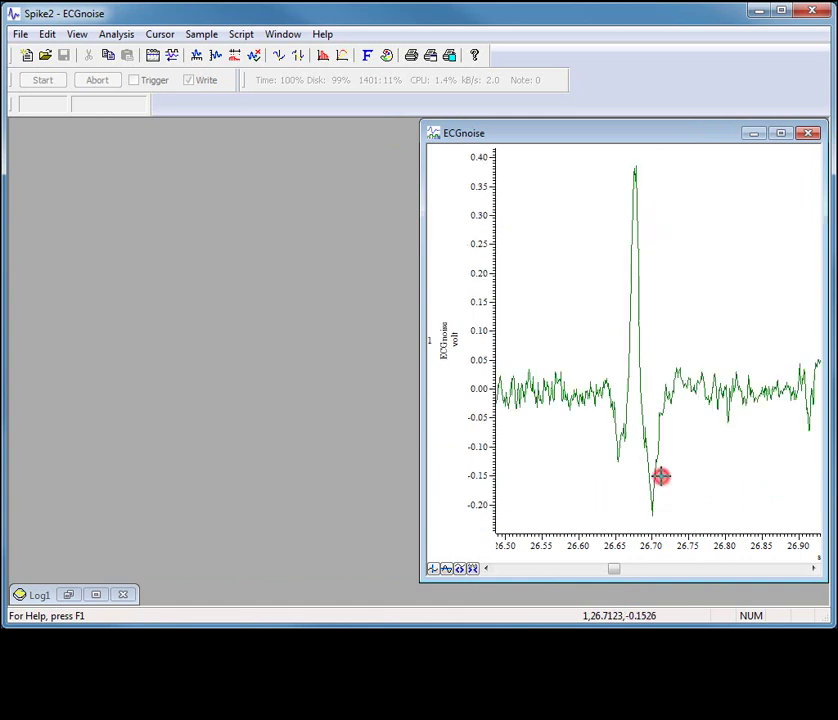
pyautogui.moveTo(421, 249); pyautogui.dragTo(12, 238)
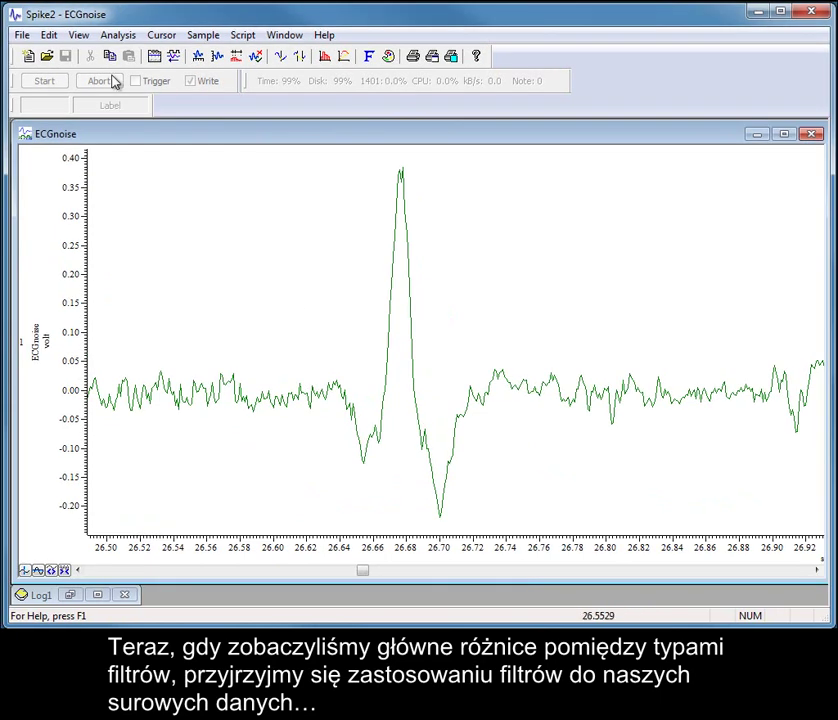
pyautogui.click(115, 36)
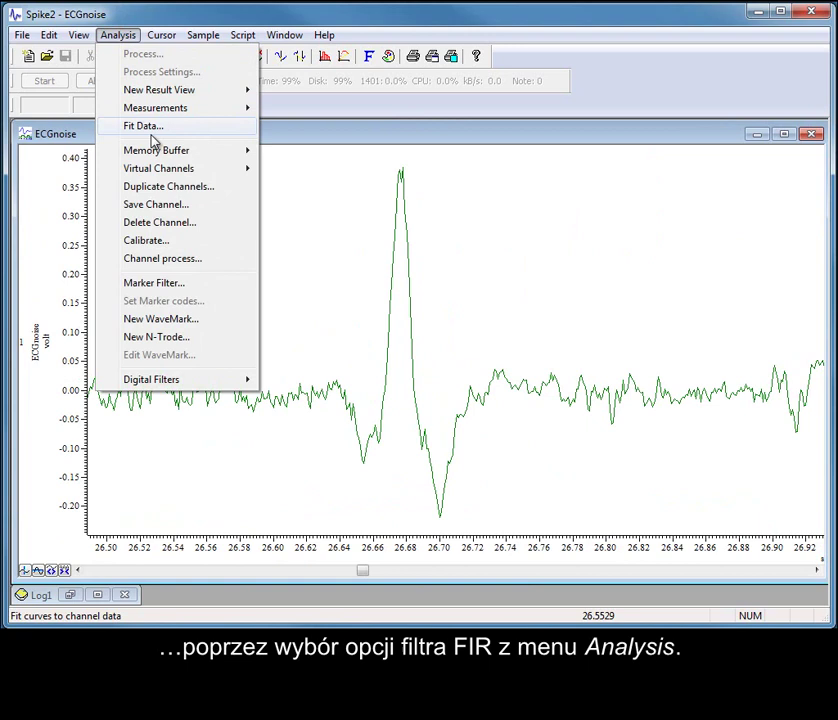
# Step: Start FIR filtering of ECGnoise with Example low pass filter, previewed with Same scale unchecked
pyautogui.moveTo(240, 380)
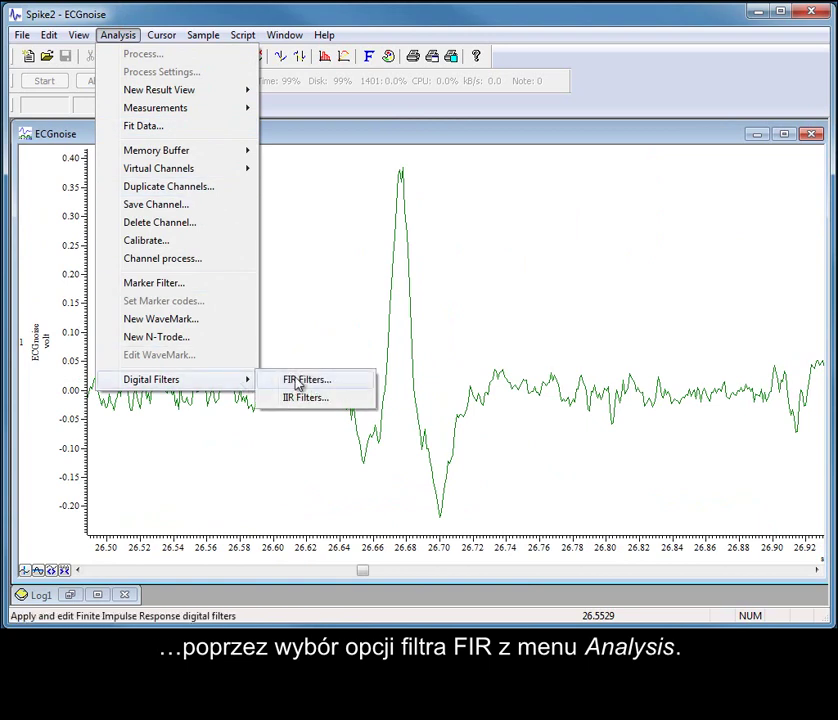
pyautogui.click(297, 384)
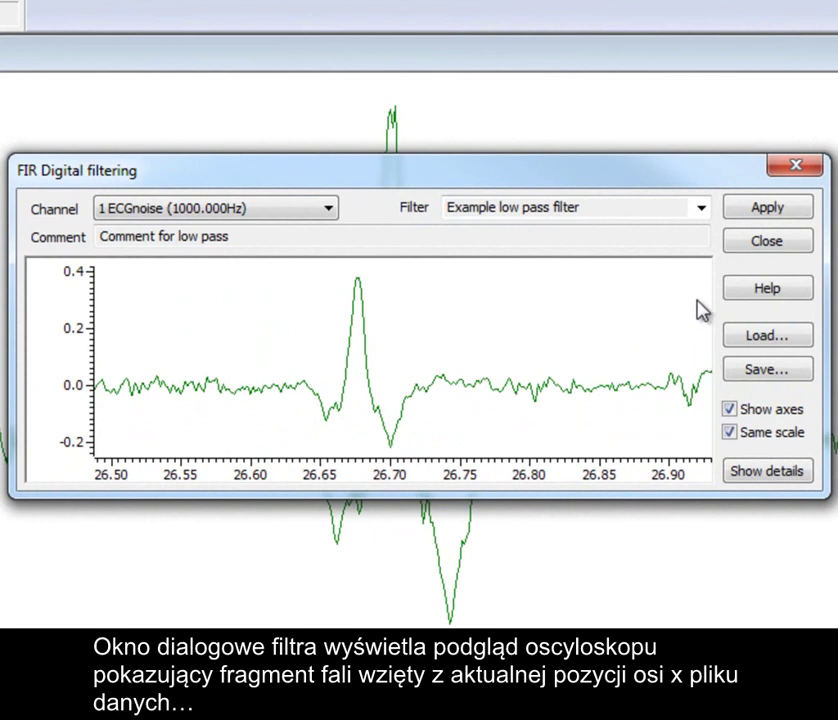
pyautogui.click(703, 208)
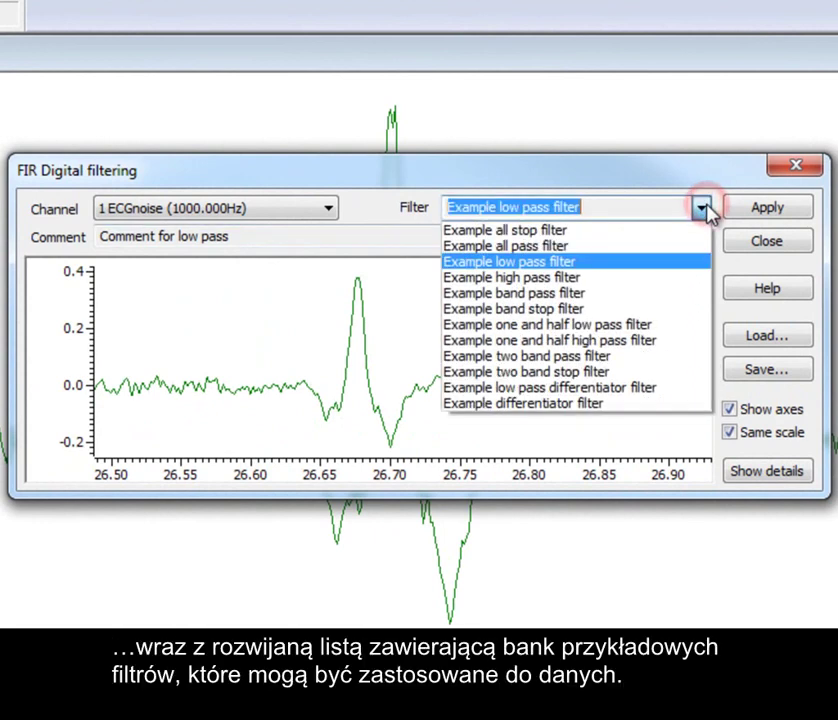
pyautogui.click(677, 280)
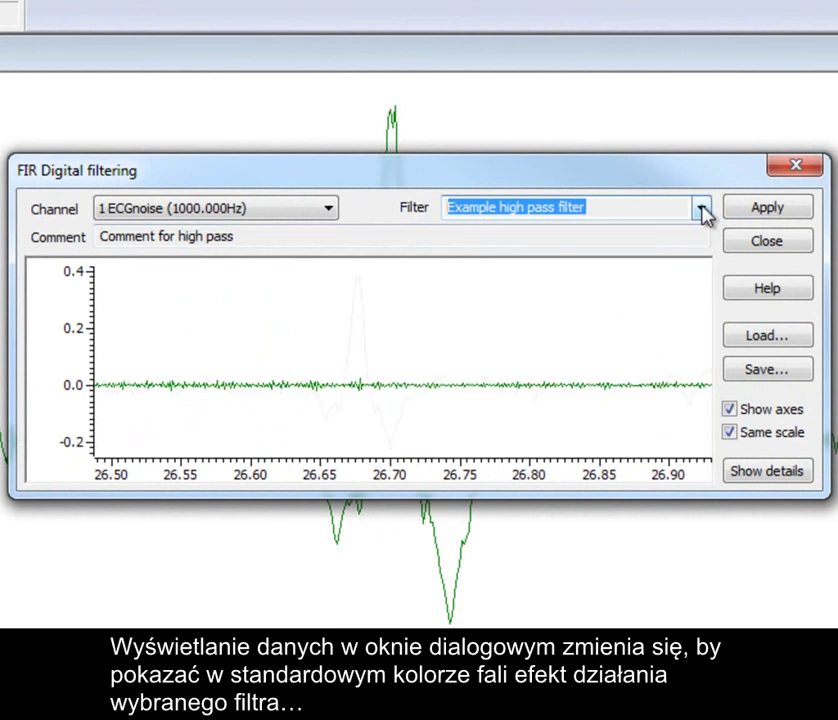
pyautogui.click(702, 208)
pyautogui.click(683, 264)
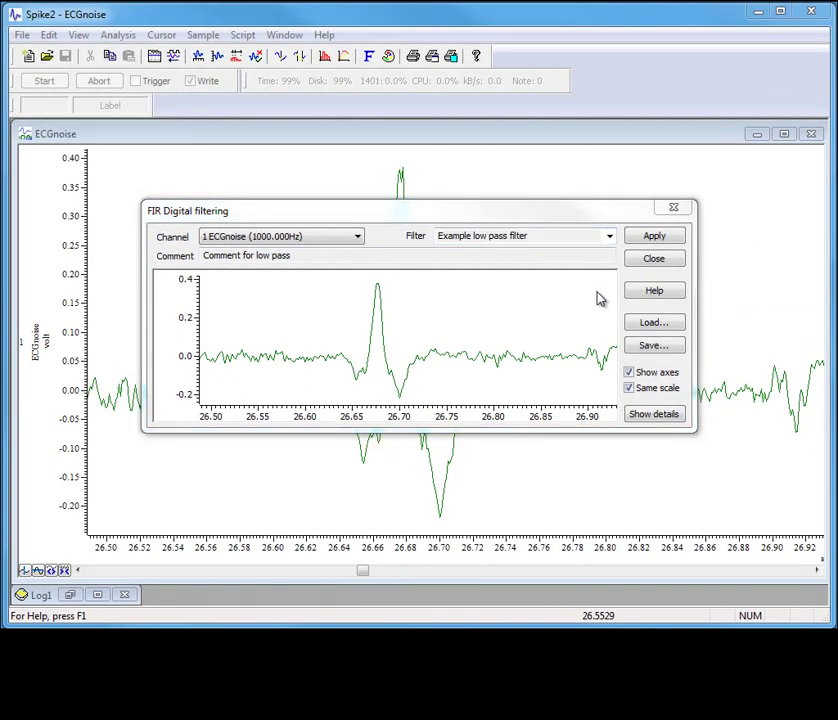
pyautogui.click(630, 389)
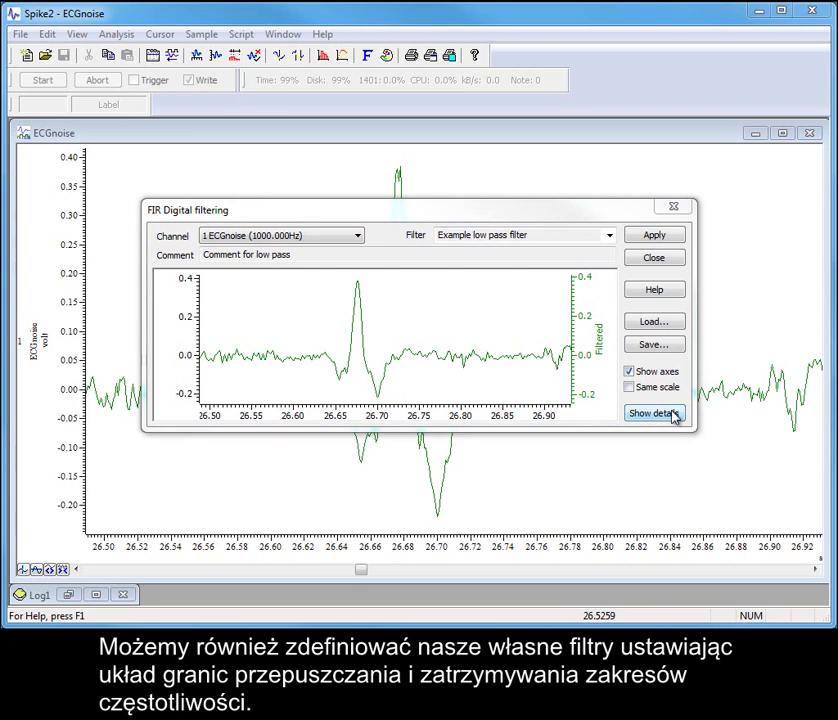
# Step: Show the FIR design details with Type kept on Low pass (230 Hz edge, 40 Hz gap)
pyautogui.click(672, 414)
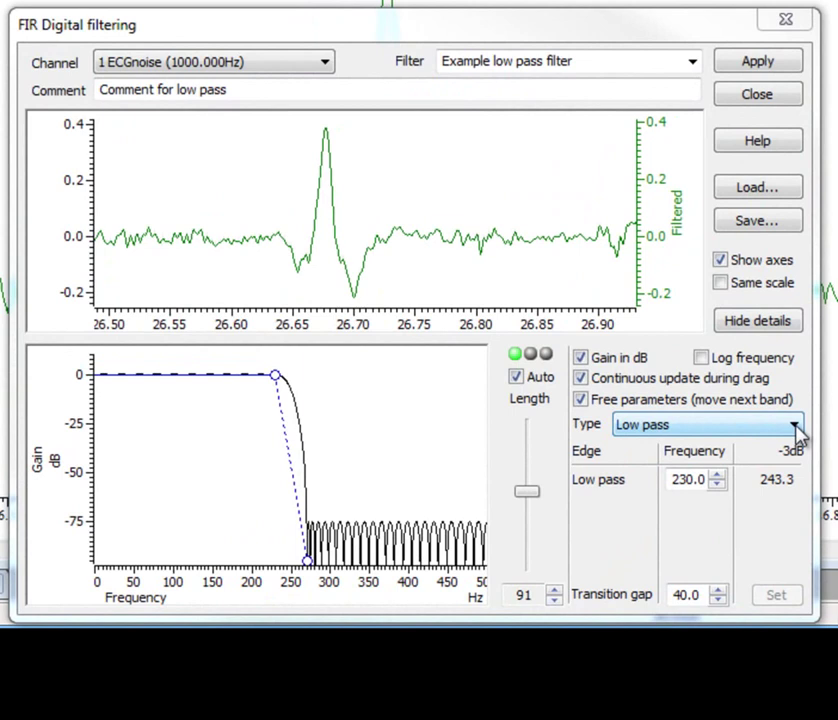
pyautogui.click(797, 428)
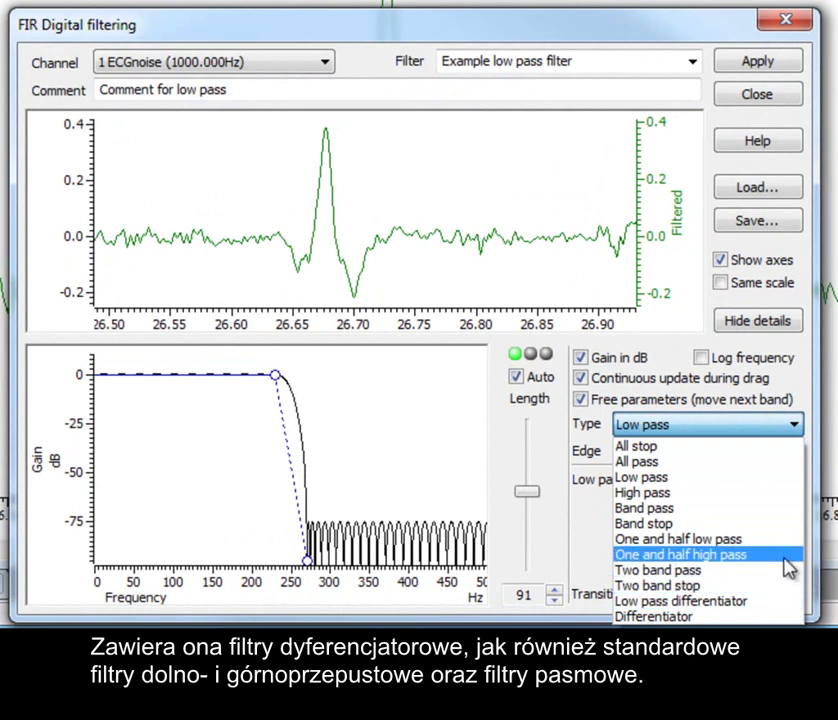
pyautogui.click(792, 485)
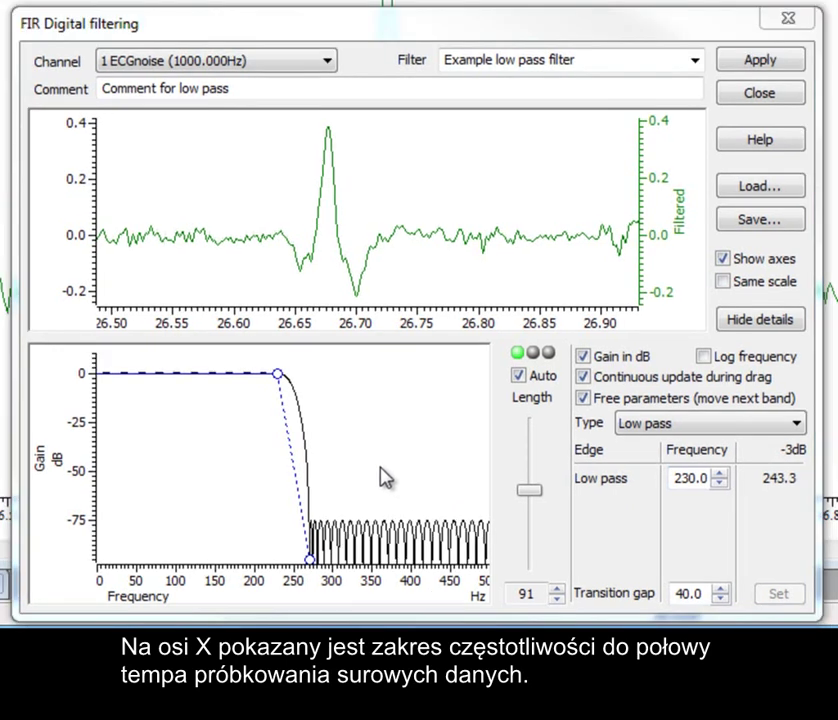
# Step: Lower the cutoff and set Low pass frequency 30 Hz with a 40 Hz transition gap
pyautogui.moveTo(296, 449); pyautogui.dragTo(215, 455)
pyautogui.moveTo(185, 372)
pyautogui.mouseDown()
pyautogui.moveTo(165, 372)
pyautogui.moveTo(210, 372)
pyautogui.moveTo(189, 420)
pyautogui.moveTo(105, 416)
pyautogui.mouseUp()
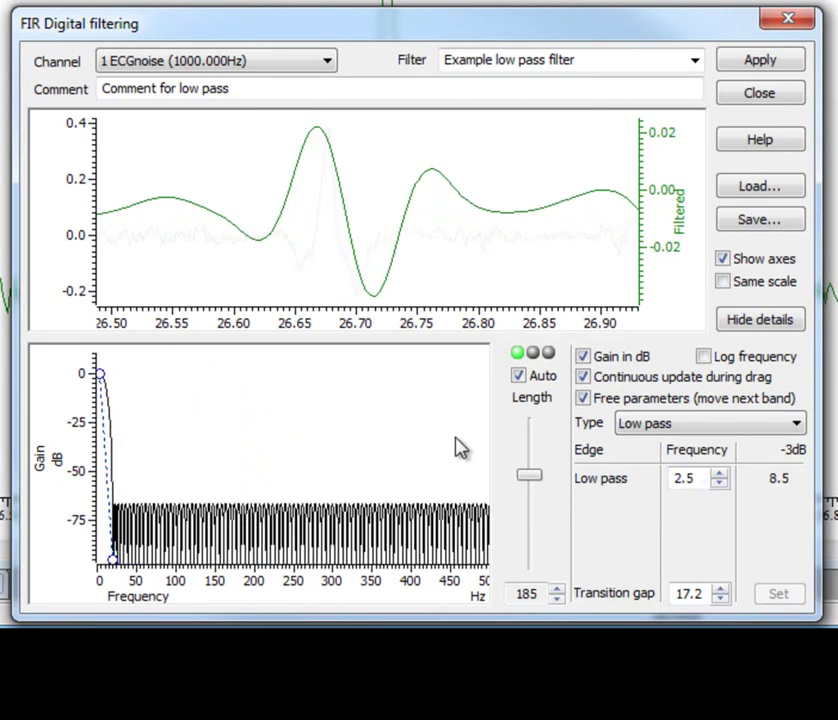
pyautogui.doubleClick(680, 479)
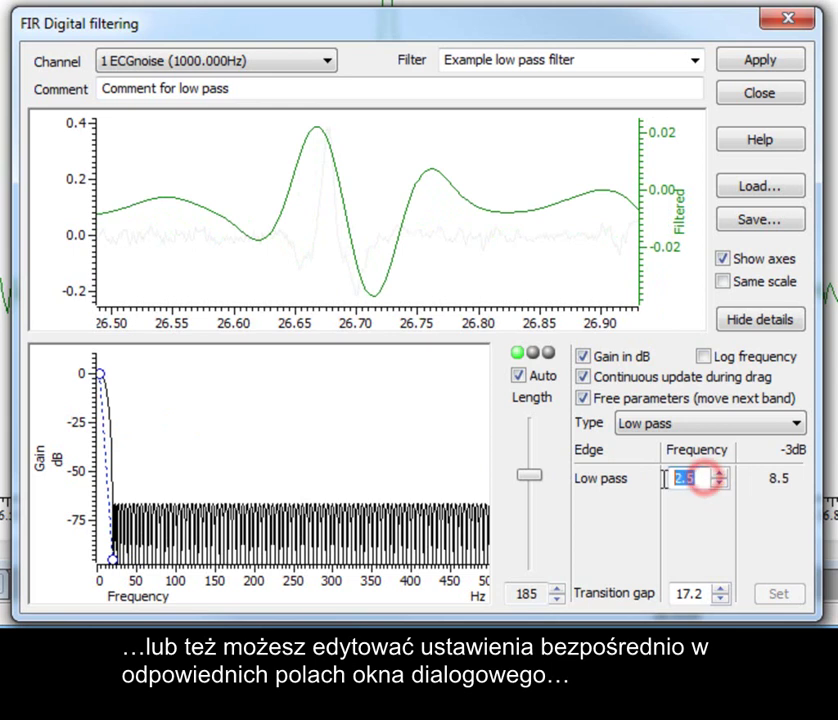
pyautogui.write('30')
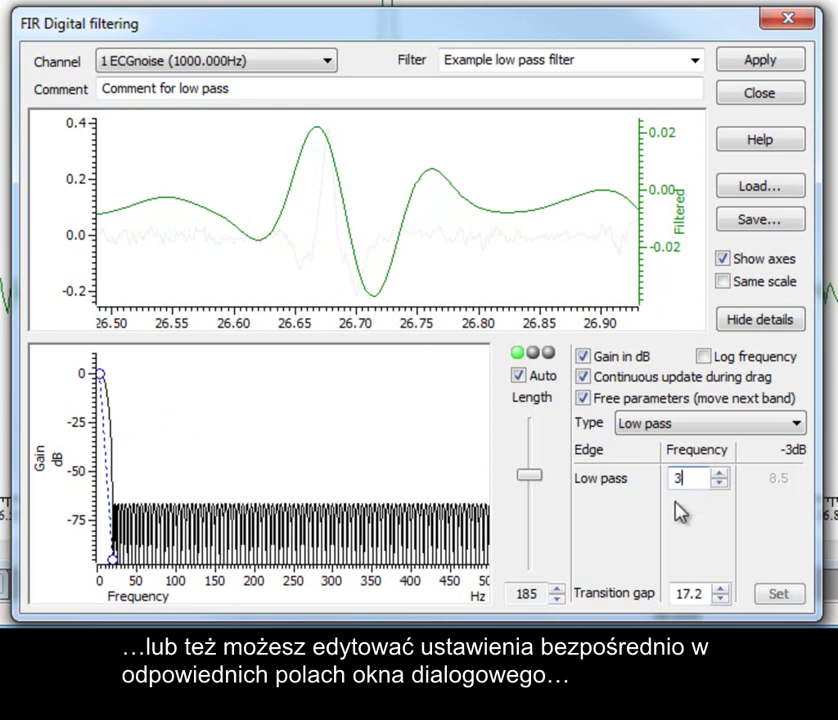
pyautogui.doubleClick(688, 594)
pyautogui.write('40')
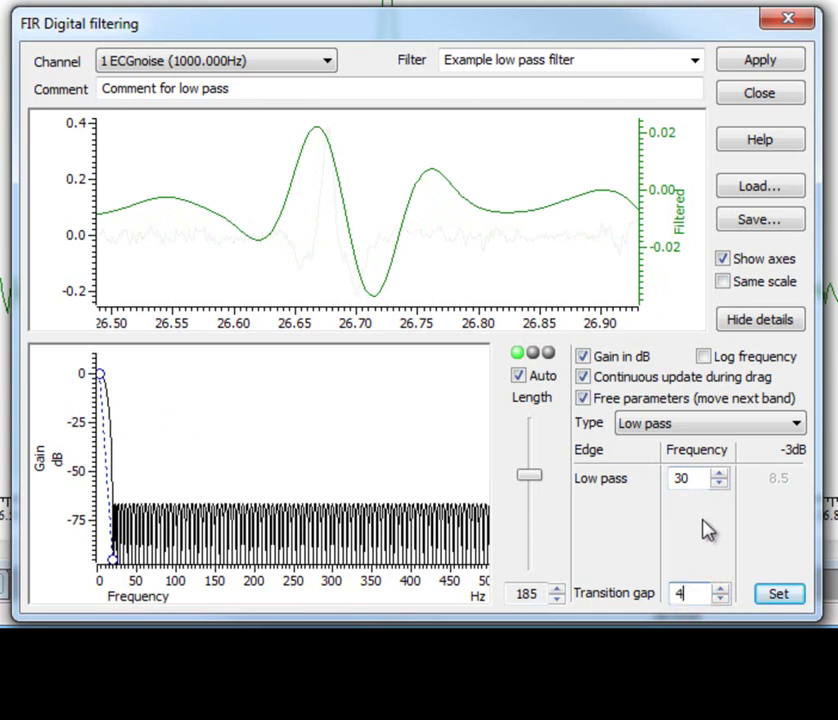
pyautogui.click(786, 594)
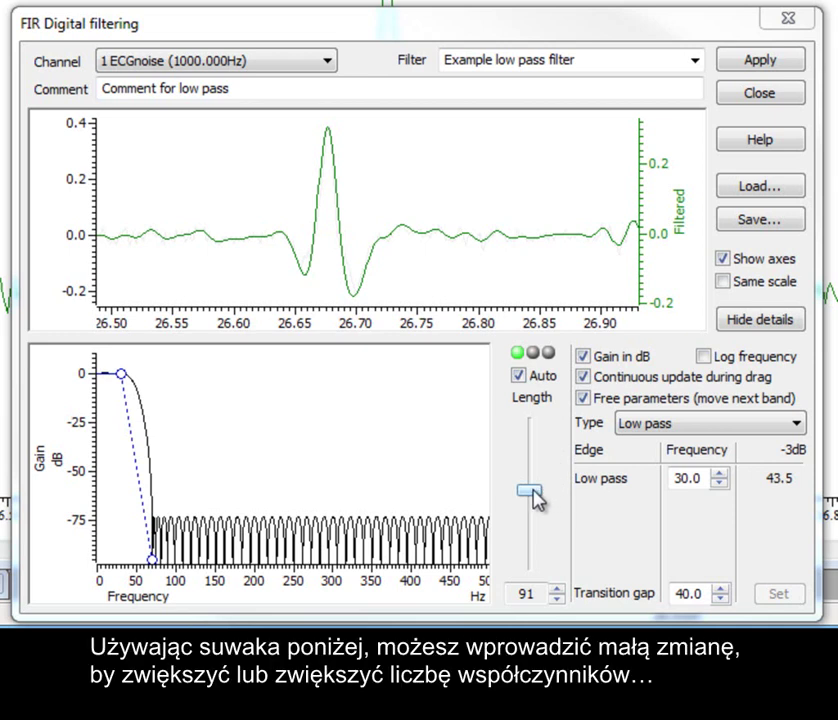
# Step: Try a longer filter length, then restore automatic length 91
pyautogui.moveTo(533, 489); pyautogui.dragTo(537, 452)
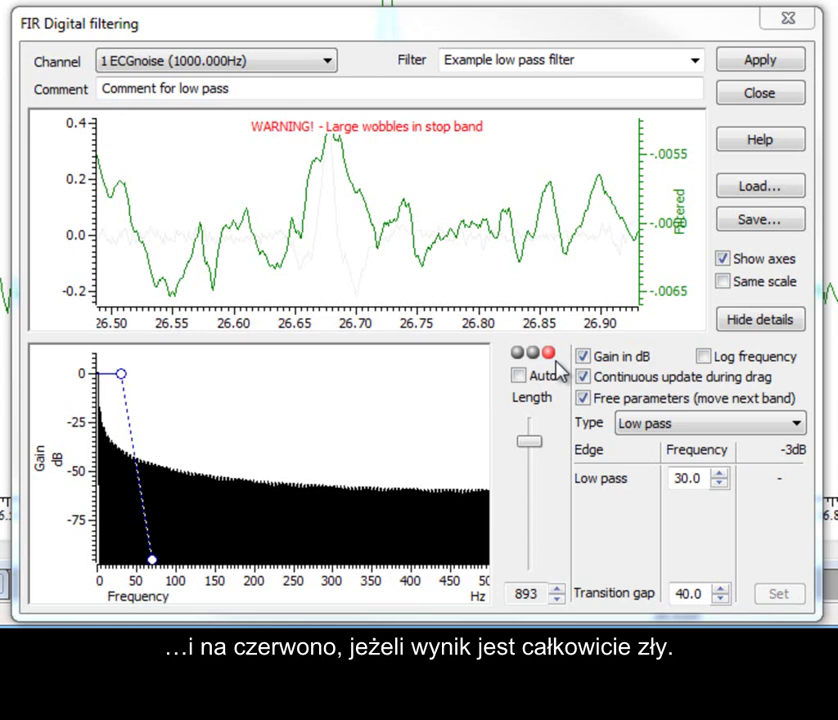
pyautogui.click(540, 378)
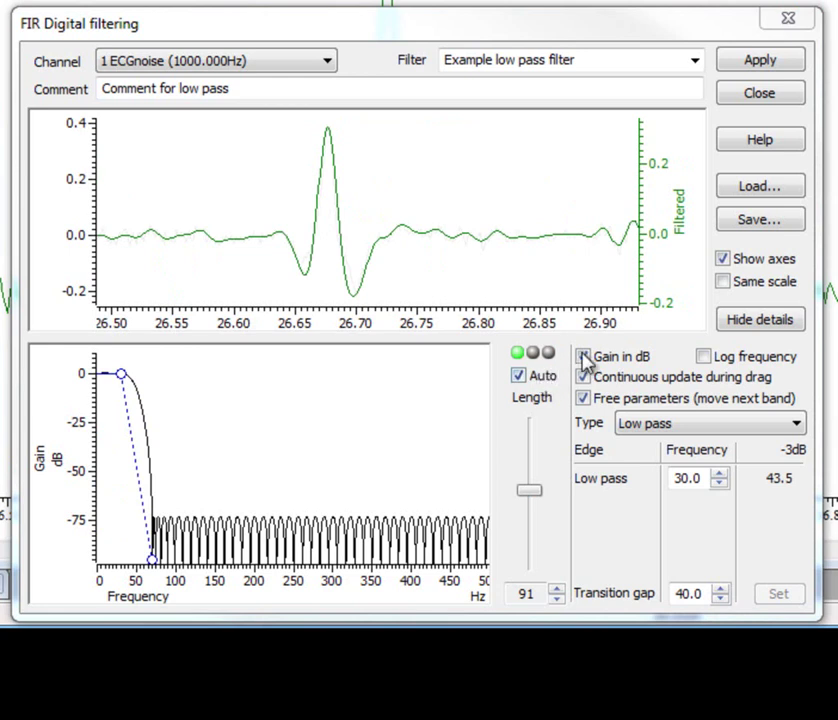
# Step: Compare dB/linear gain and log/linear frequency views, then apply the low pass filter
pyautogui.click(609, 362)
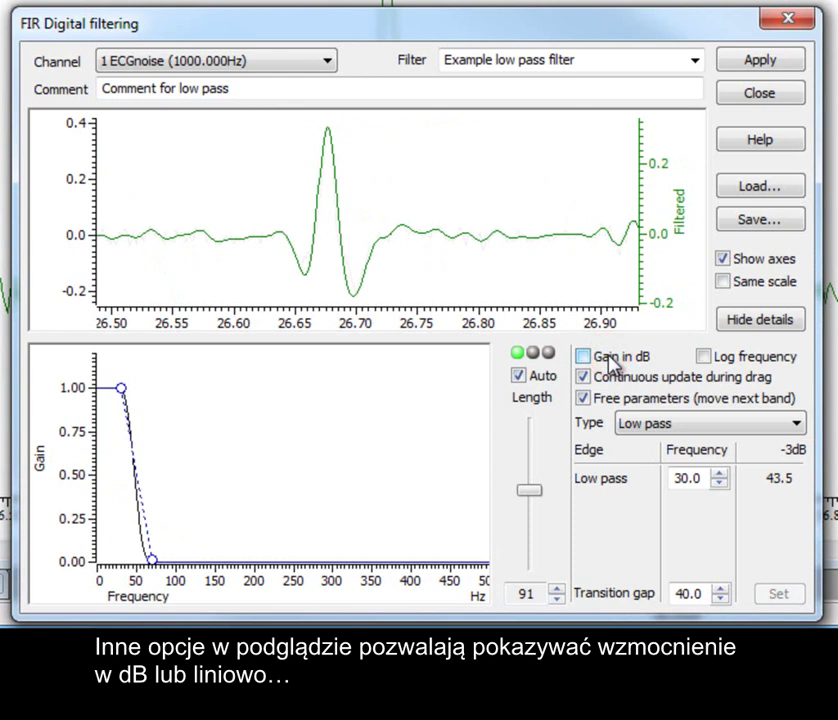
pyautogui.click(609, 360)
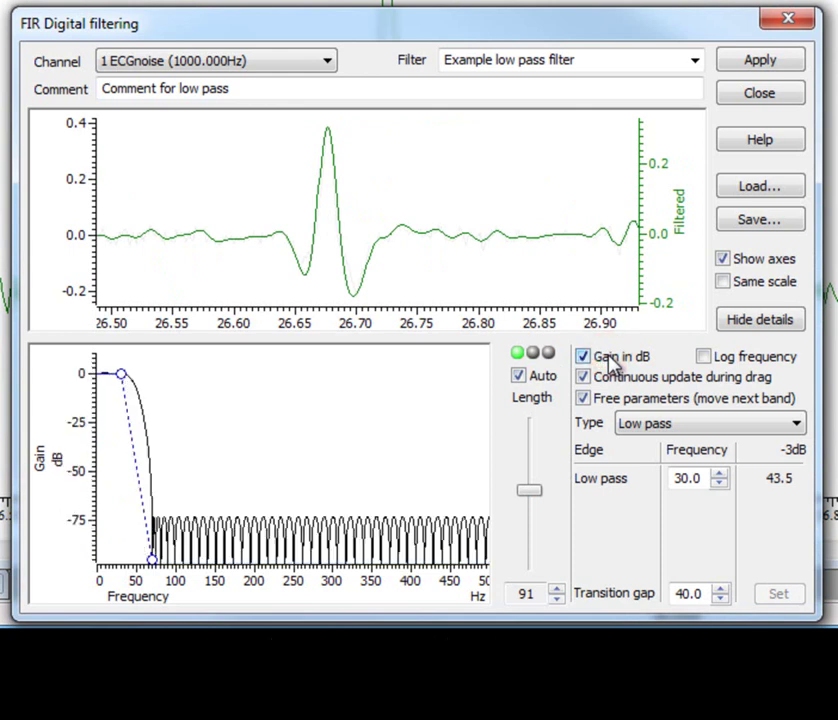
pyautogui.click(727, 357)
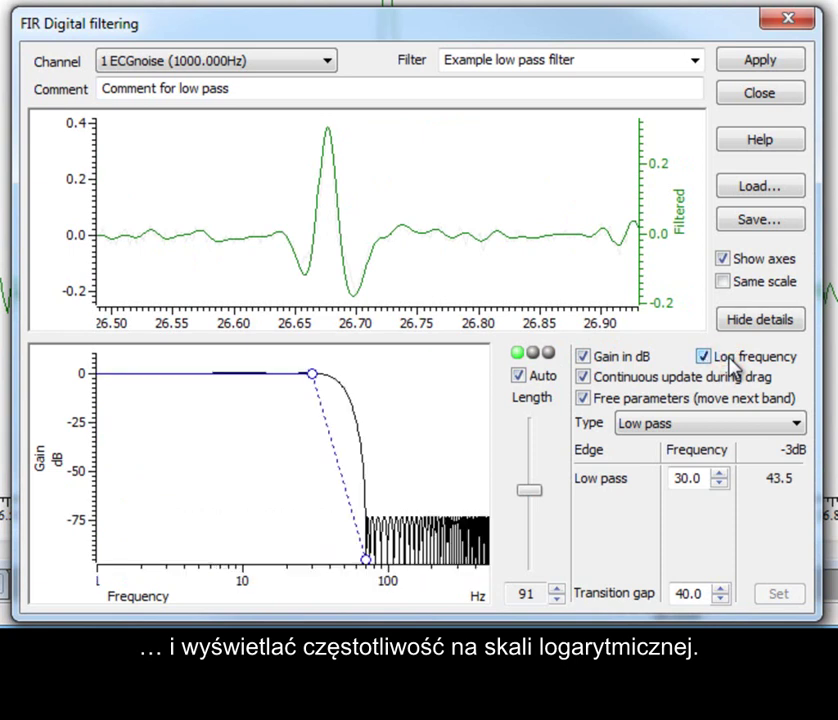
pyautogui.click(729, 360)
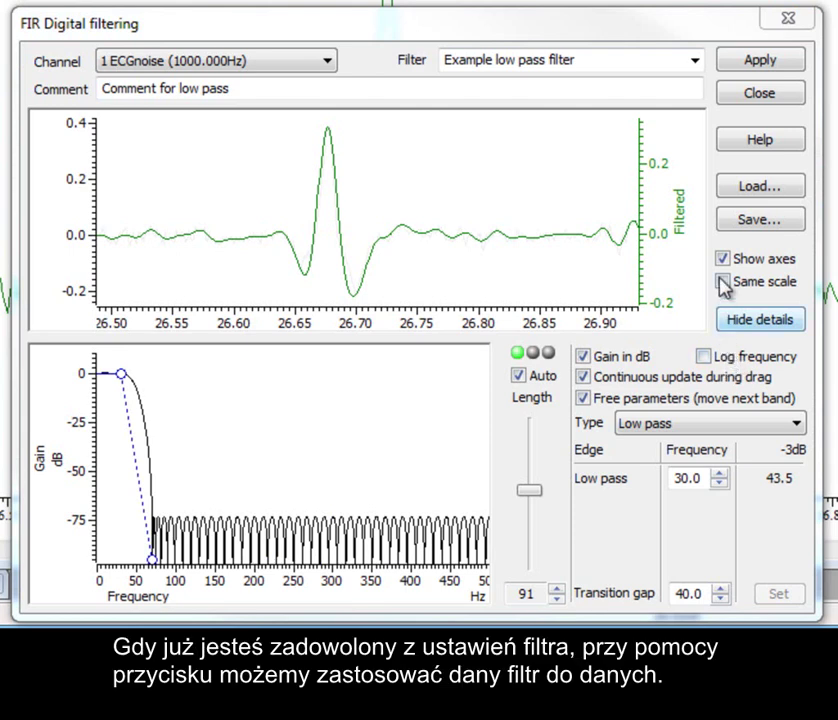
pyautogui.click(762, 61)
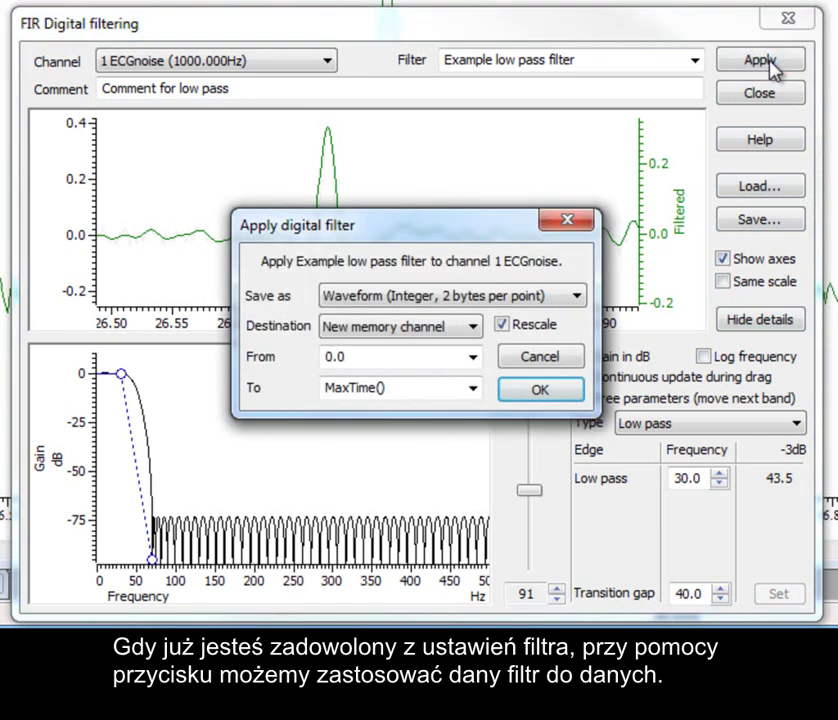
# Step: Write the filtered output to a new memory channel as an Integer waveform
pyautogui.click(474, 330)
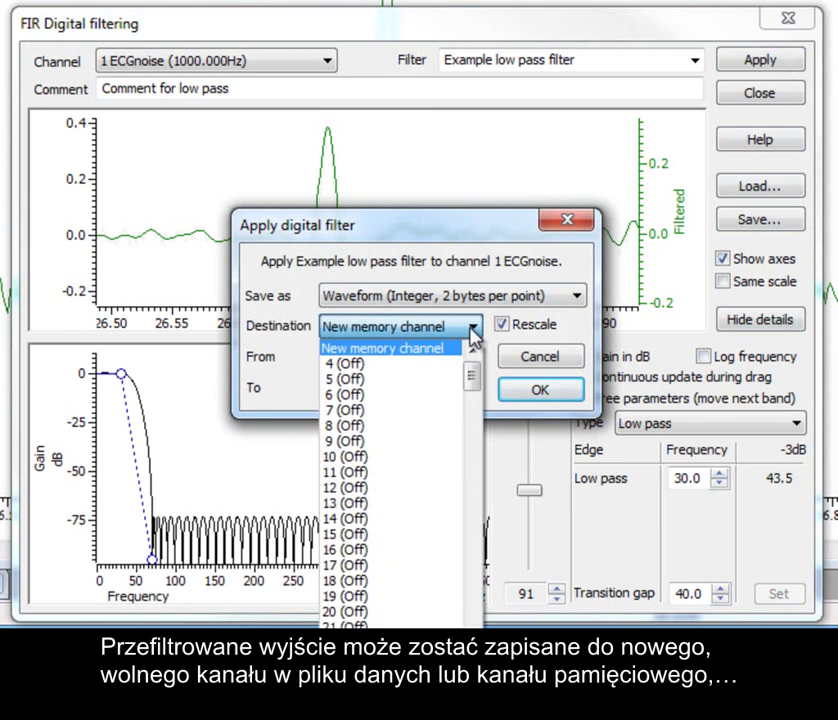
pyautogui.click(473, 330)
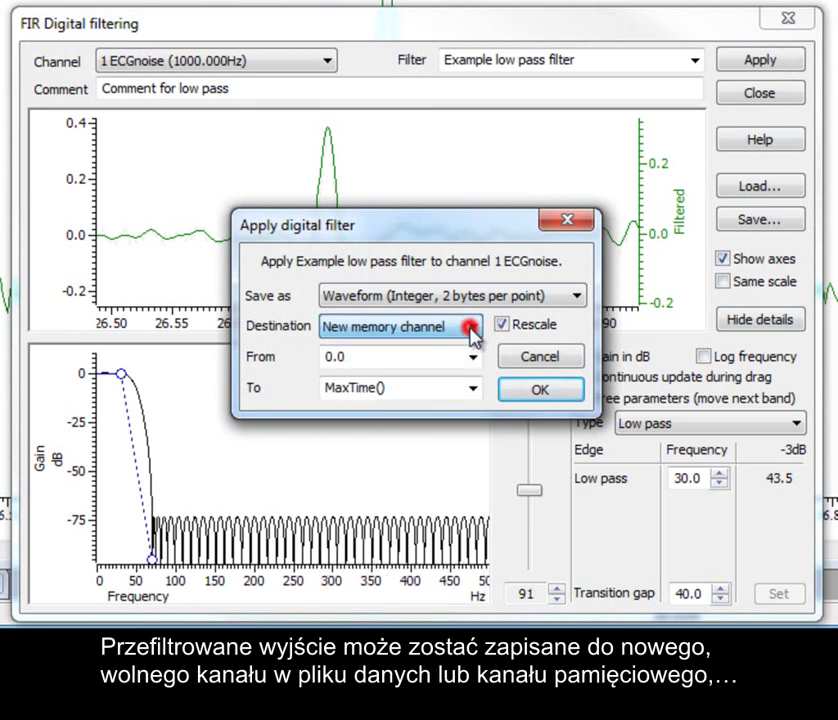
pyautogui.click(579, 296)
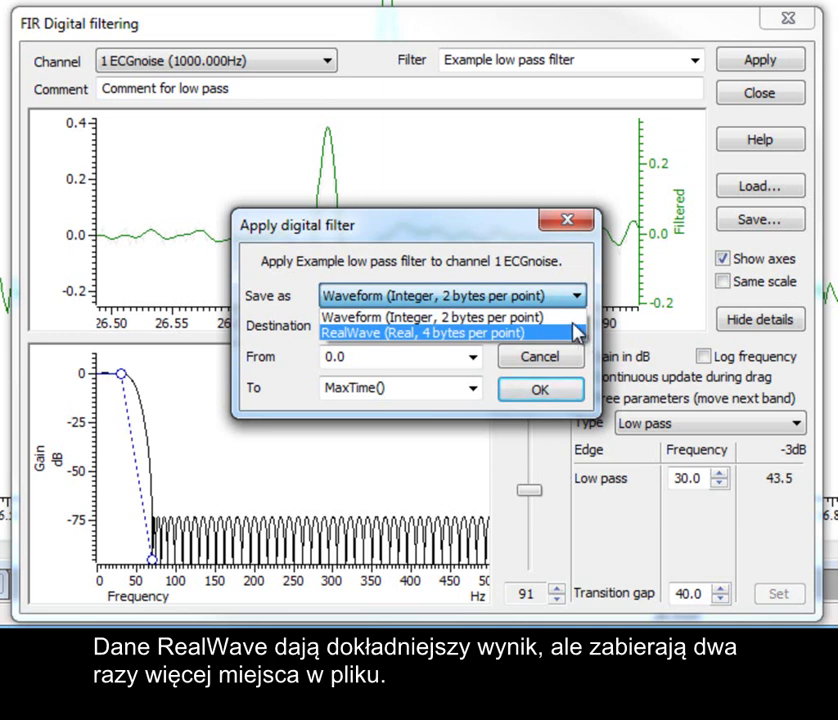
pyautogui.click(573, 318)
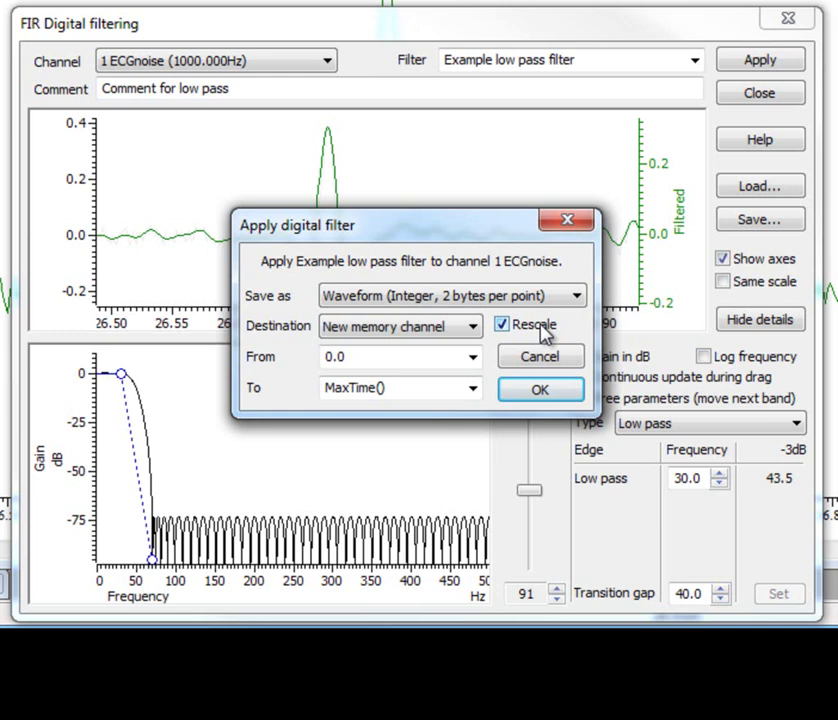
pyautogui.click(538, 392)
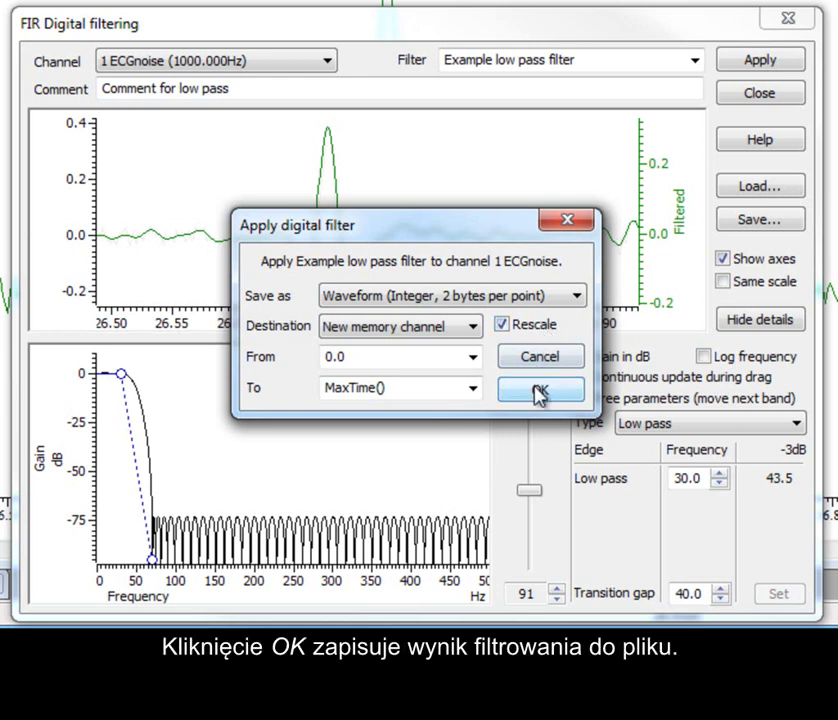
pyautogui.click(538, 392)
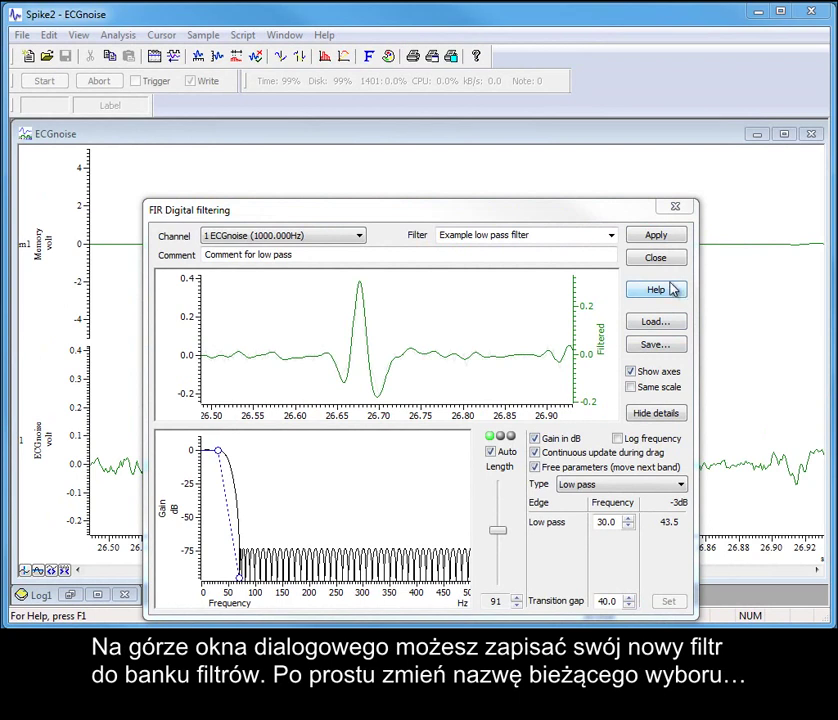
# Step: Rename the filter 'My low pass filter', close FIR filtering and save the filter bank
pyautogui.click(550, 235)
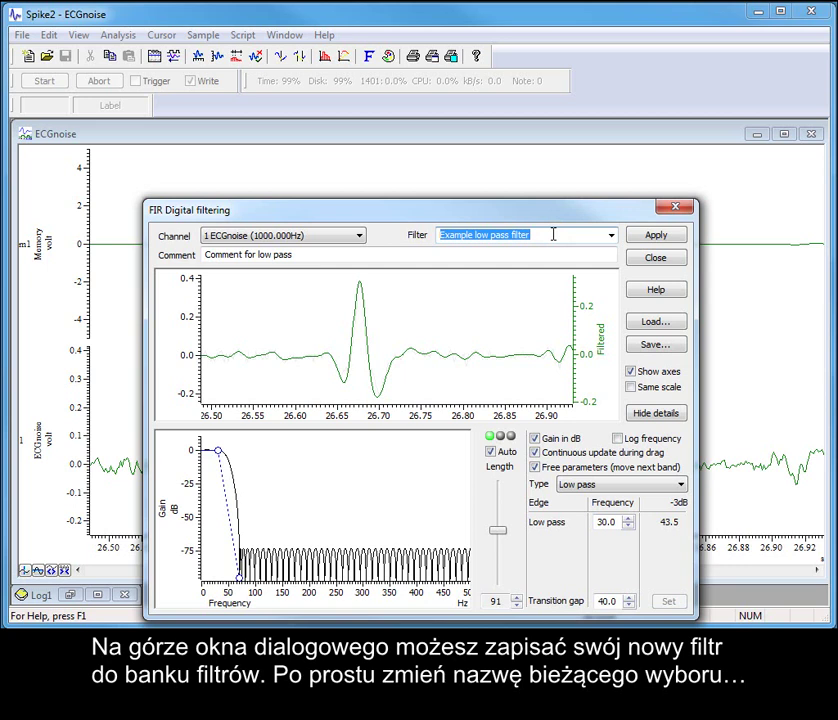
pyautogui.write('My low pass filter')
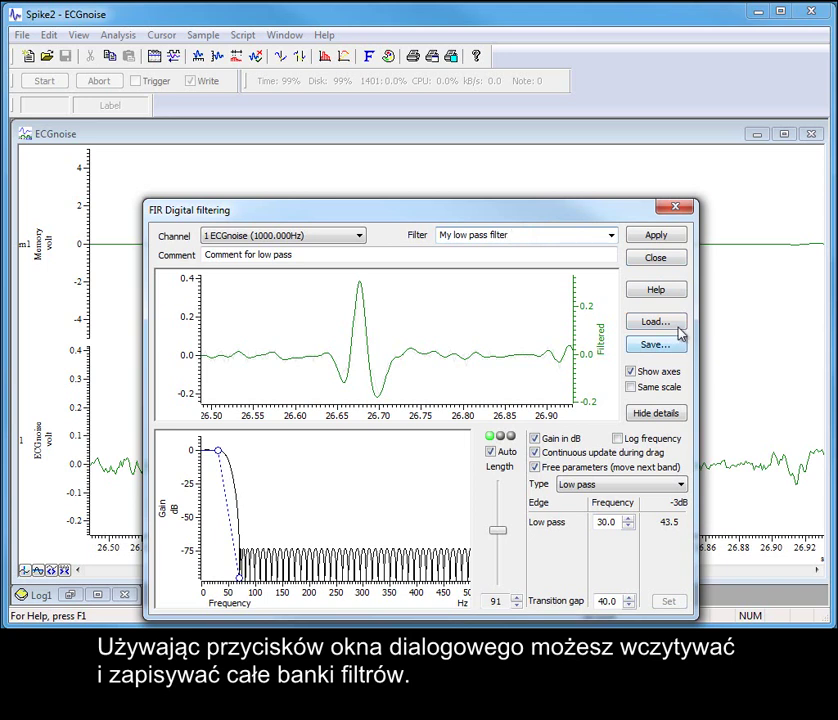
pyautogui.click(654, 258)
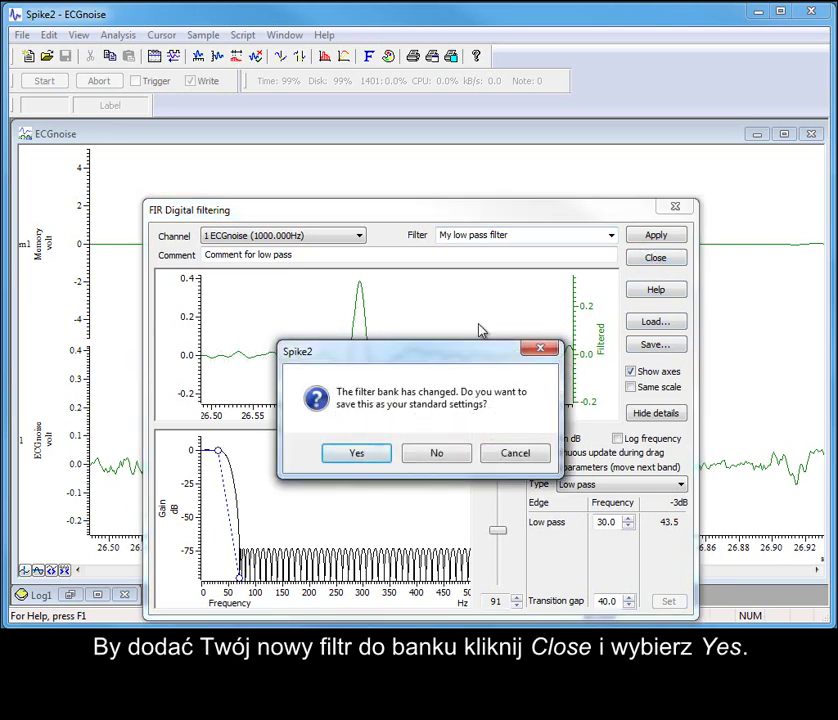
pyautogui.click(357, 455)
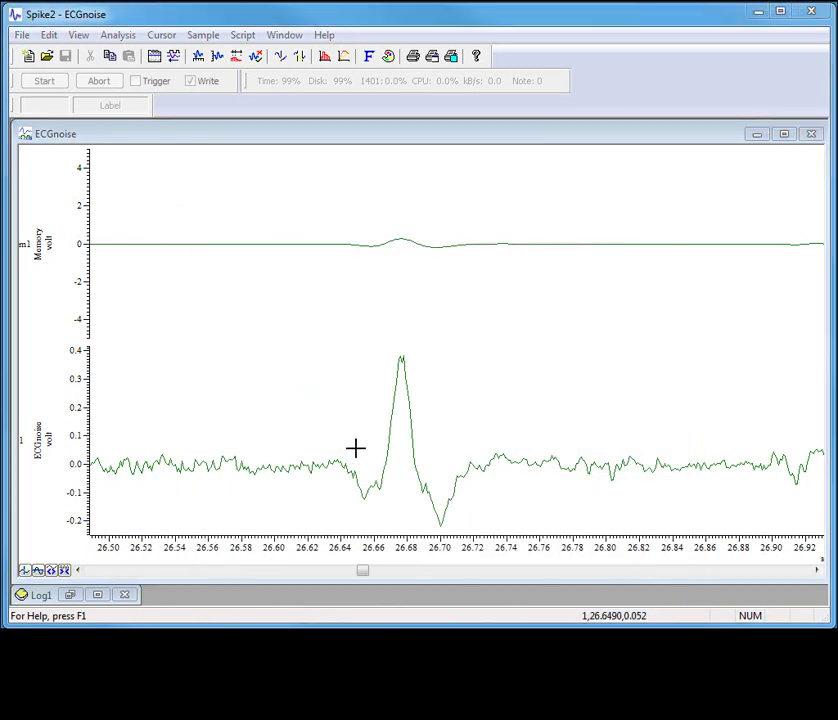
# Step: Optimise the memory channel's Y axis and change its title from Memory to FIR
pyautogui.doubleClick(80, 224)
pyautogui.click(326, 237)
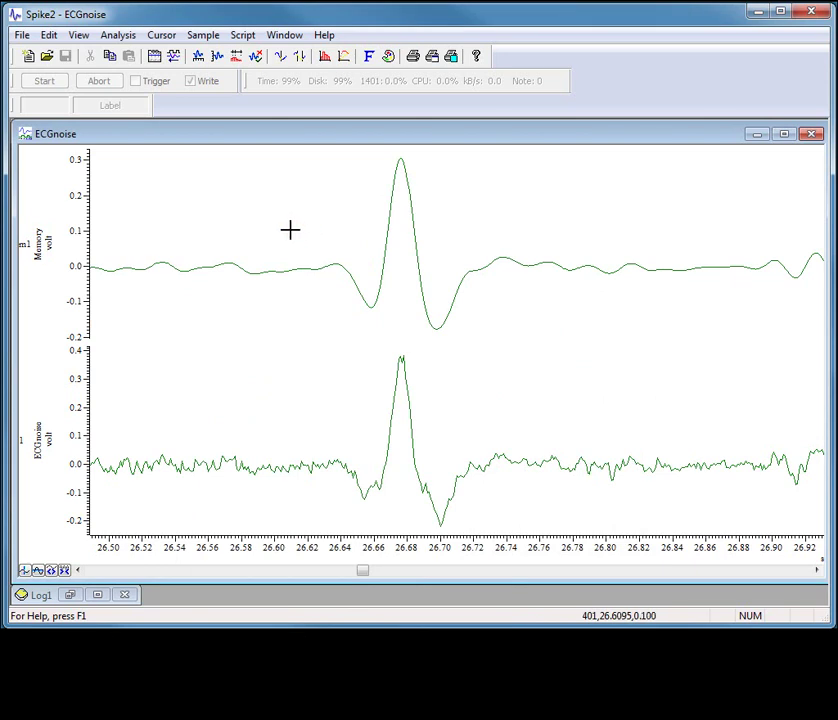
pyautogui.doubleClick(39, 250)
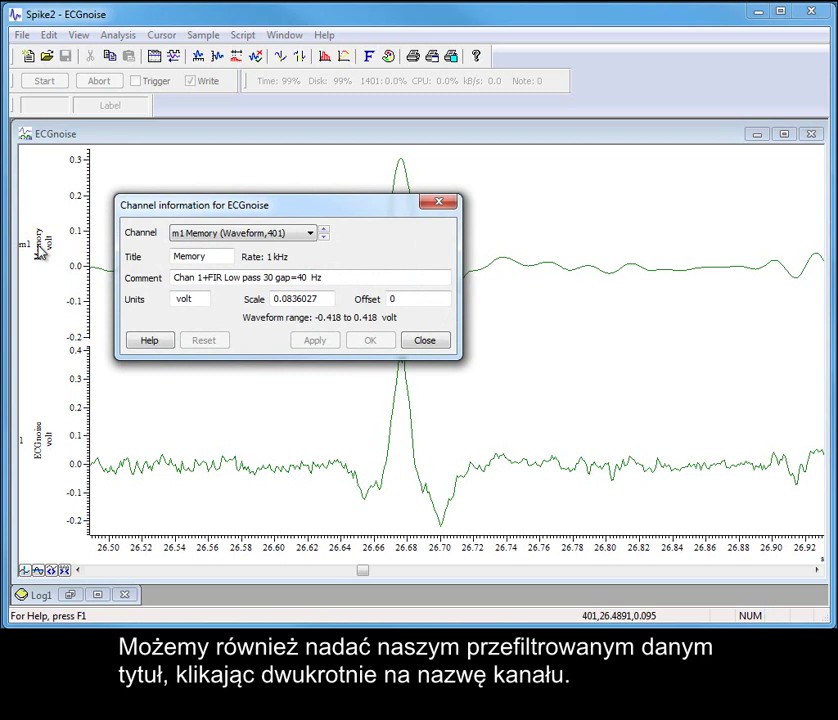
pyautogui.doubleClick(212, 256)
pyautogui.write('Fi')
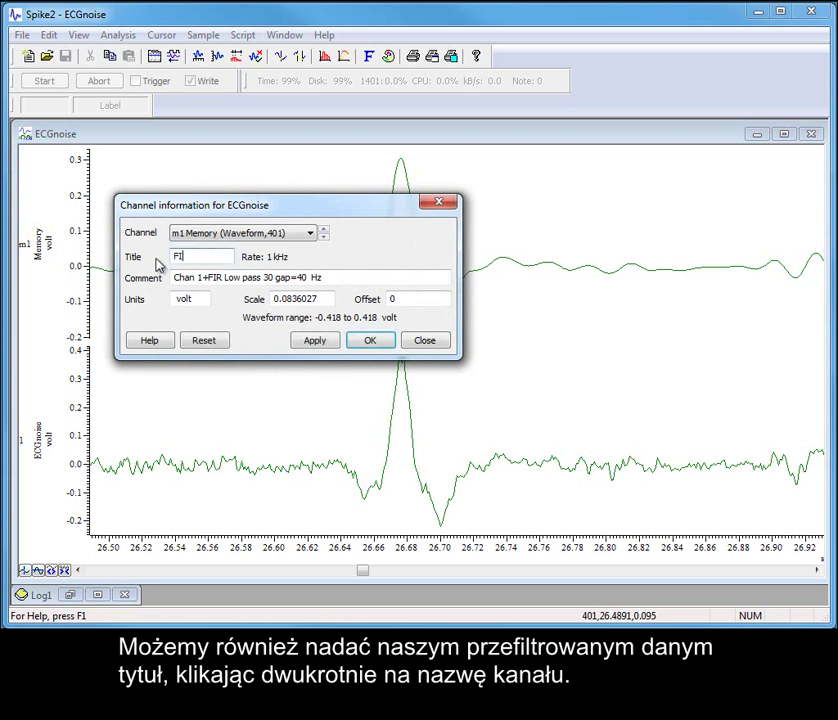
pyautogui.click(315, 341)
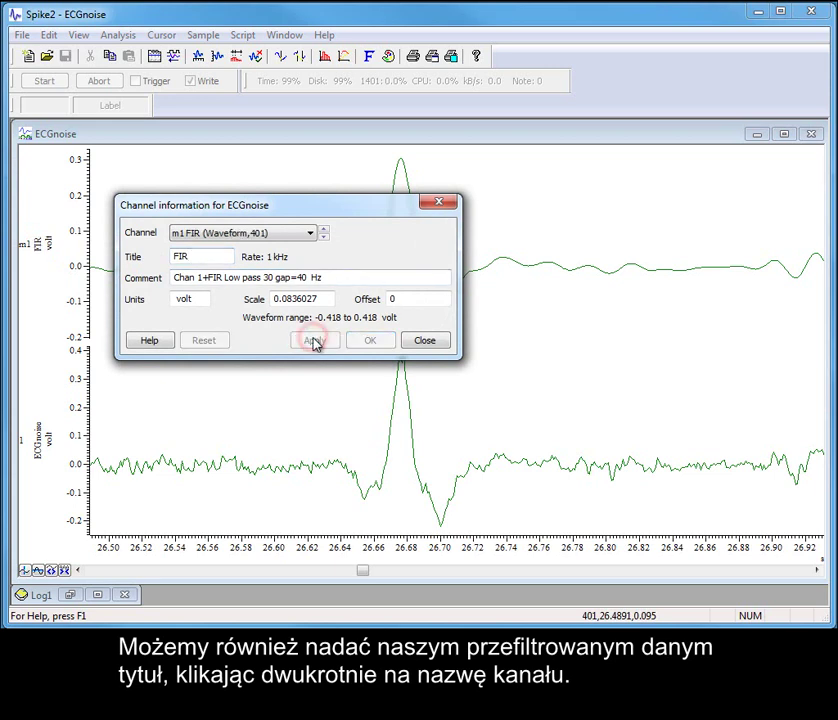
pyautogui.click(424, 340)
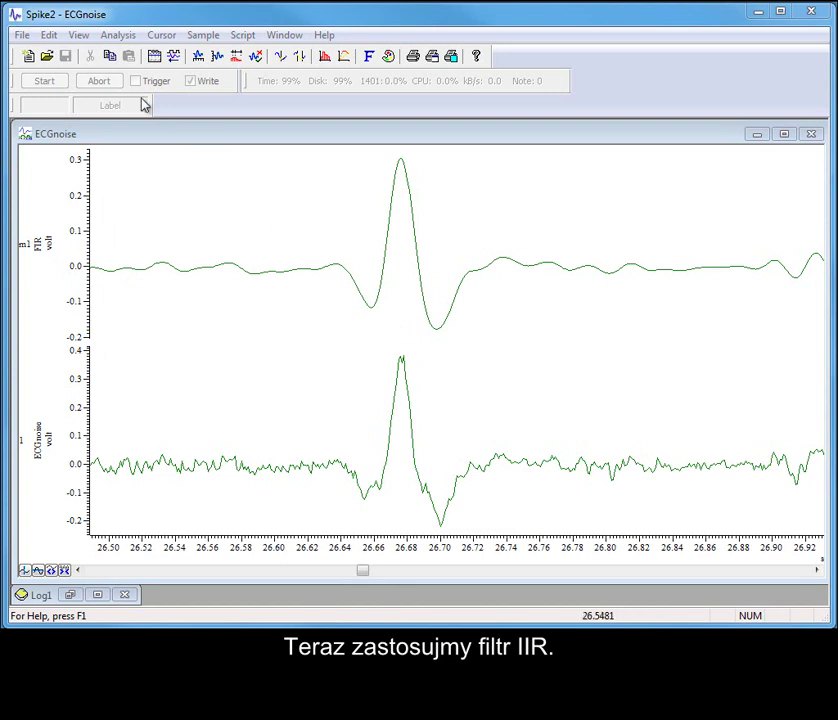
# Step: Open IIR filtering for ECGnoise with details on log frequency, dragging the corner below 100 Hz
pyautogui.click(108, 36)
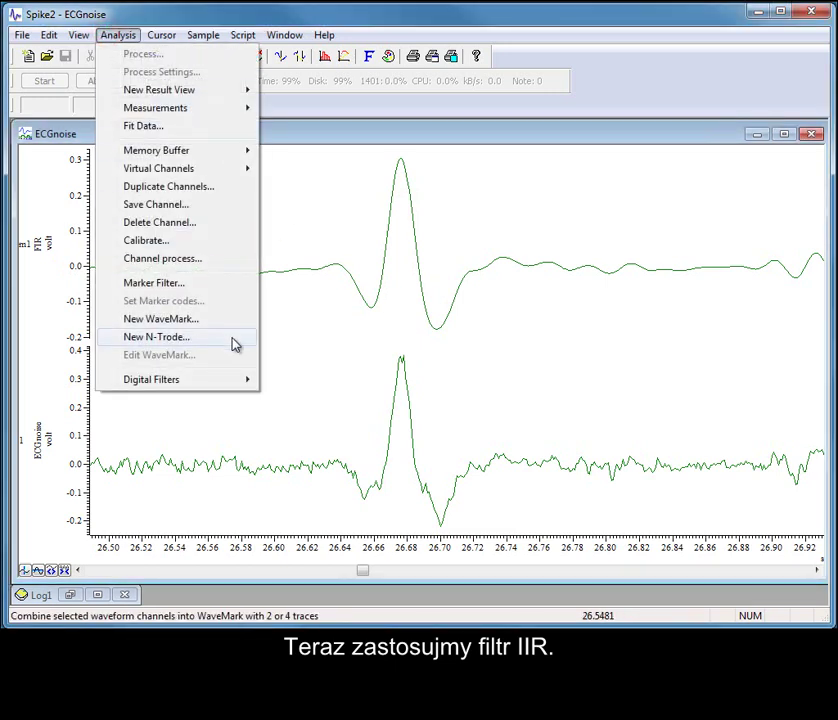
pyautogui.moveTo(241, 382)
pyautogui.click(321, 401)
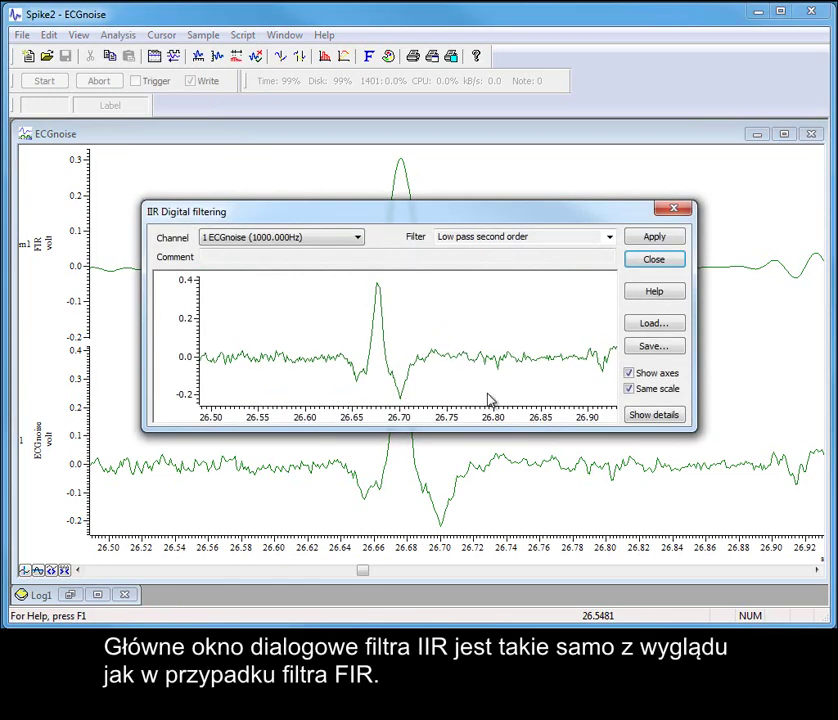
pyautogui.click(664, 416)
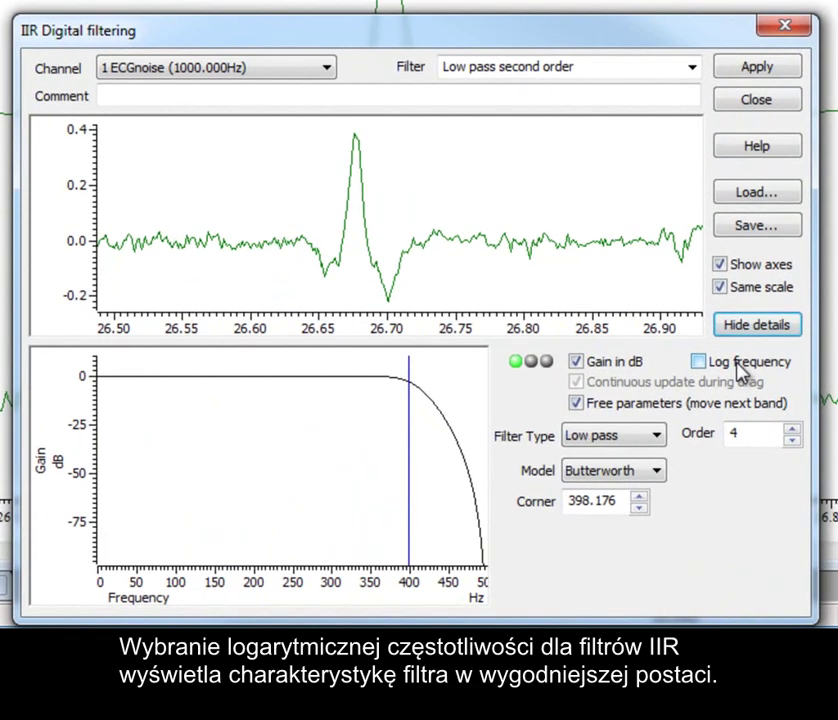
pyautogui.click(665, 426)
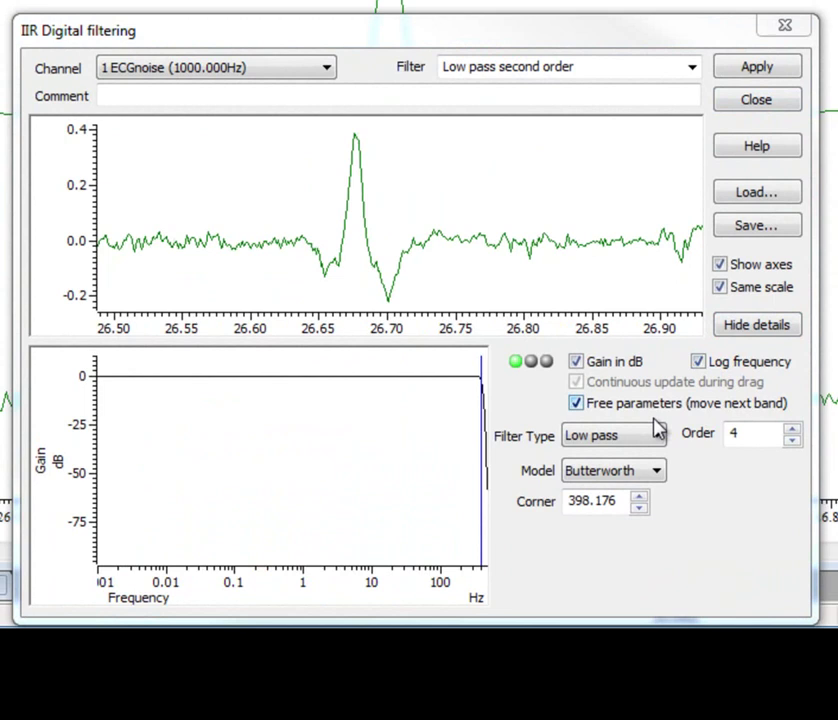
pyautogui.moveTo(483, 445); pyautogui.dragTo(428, 453)
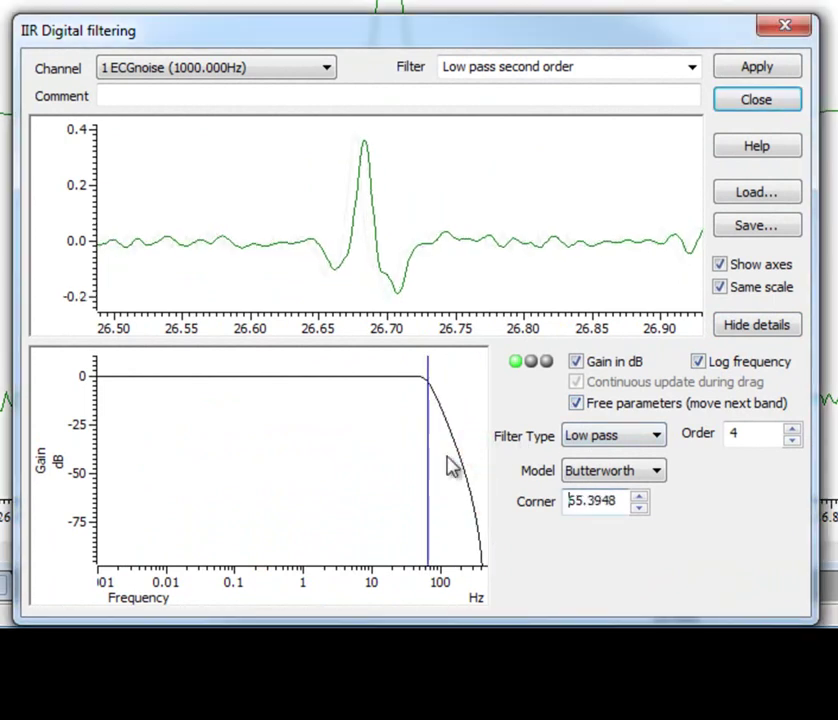
# Step: Preview the Bessel, Chebyshev1, Chebyshev2 and Resonator IIR filter models in turn
pyautogui.click(658, 474)
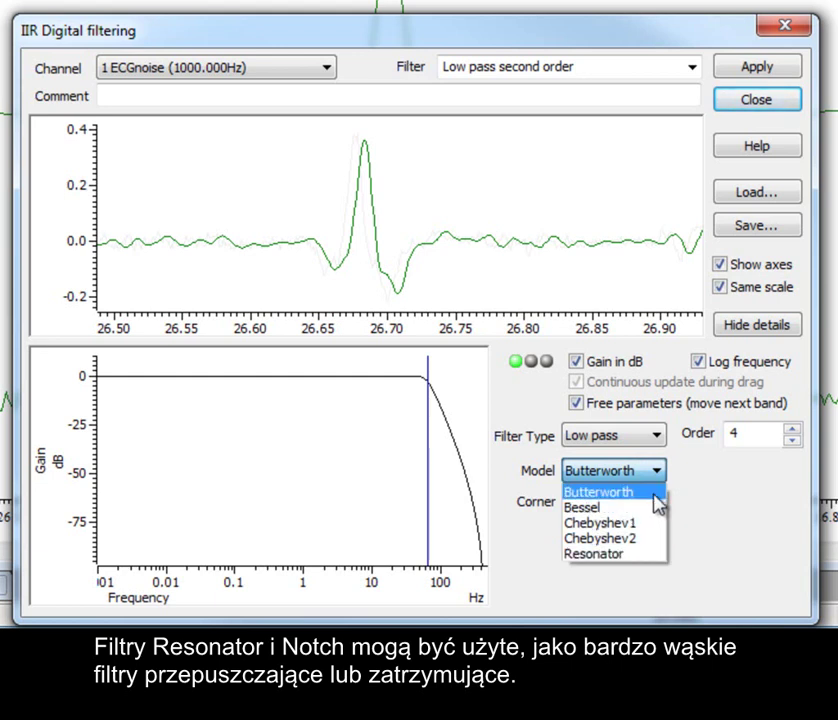
pyautogui.click(652, 507)
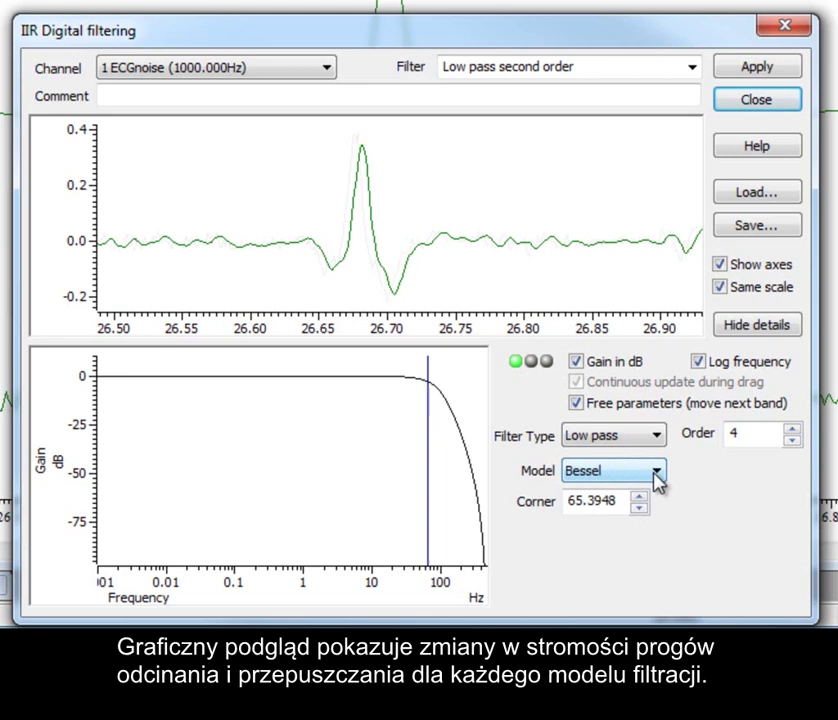
pyautogui.click(656, 472)
pyautogui.click(650, 524)
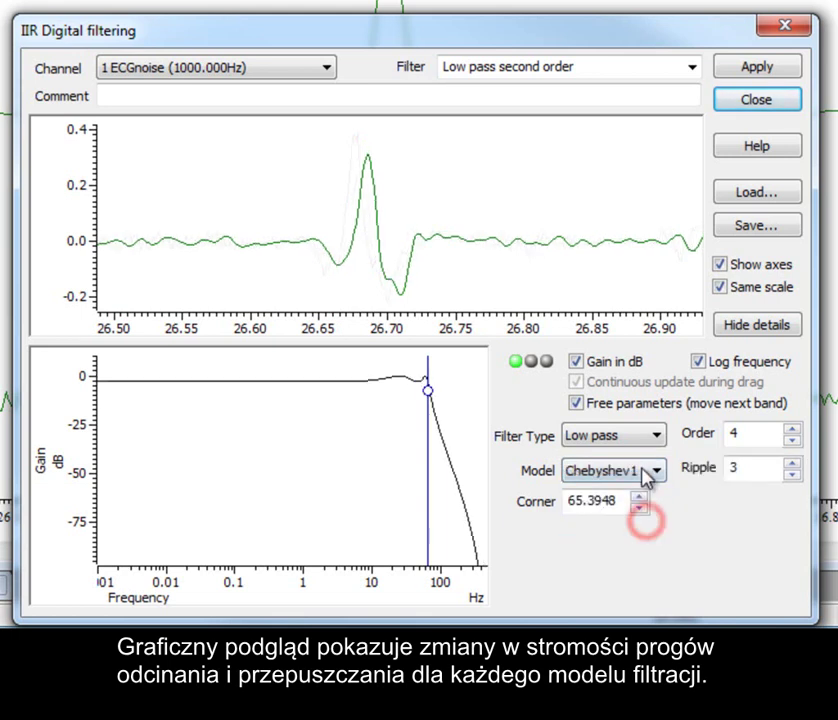
pyautogui.click(643, 471)
pyautogui.click(640, 540)
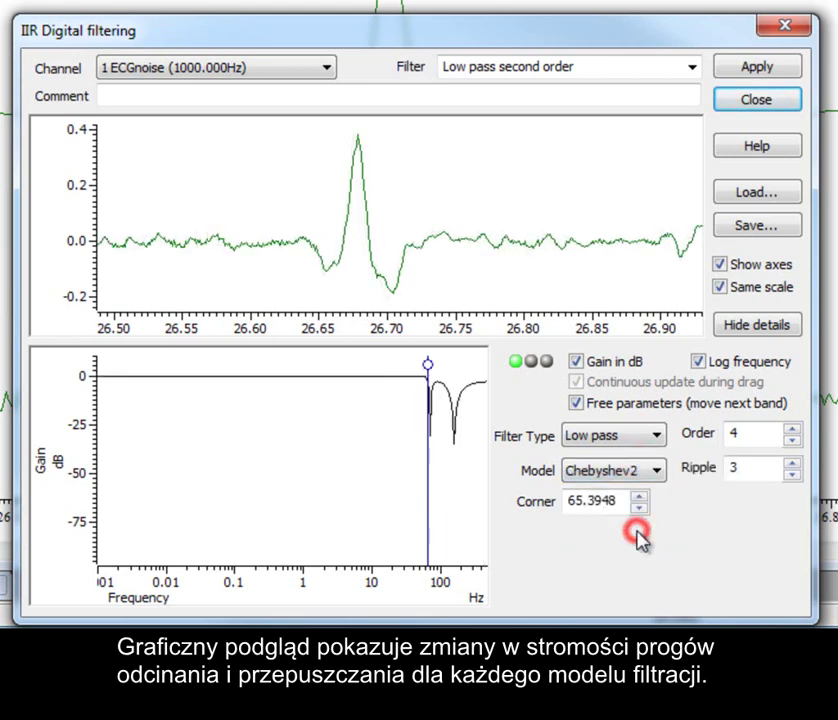
pyautogui.click(648, 472)
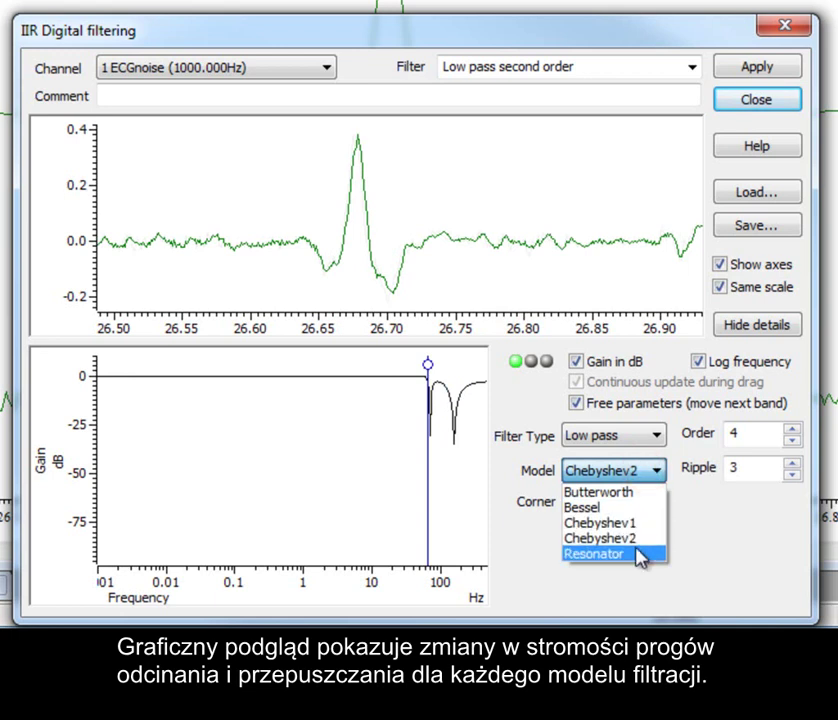
pyautogui.click(641, 555)
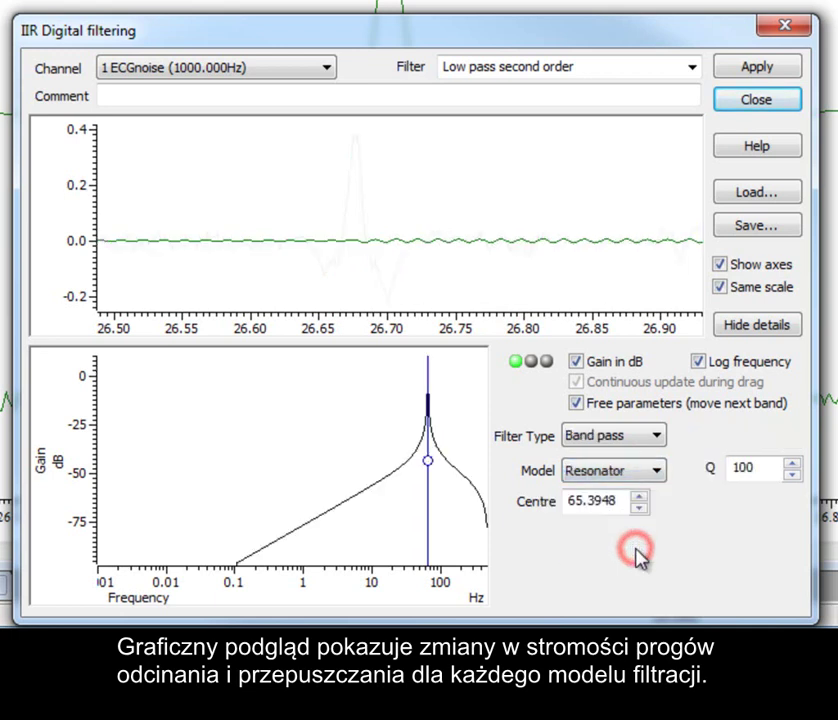
# Step: Switch the IIR filter back to the Butterworth model with Low pass filter type
pyautogui.click(656, 435)
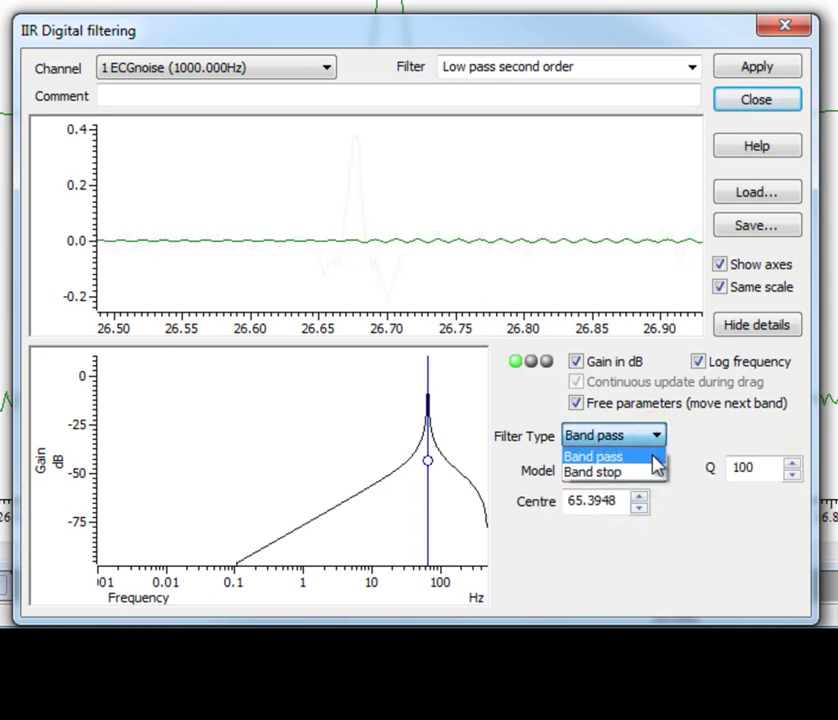
pyautogui.click(662, 437)
pyautogui.click(655, 470)
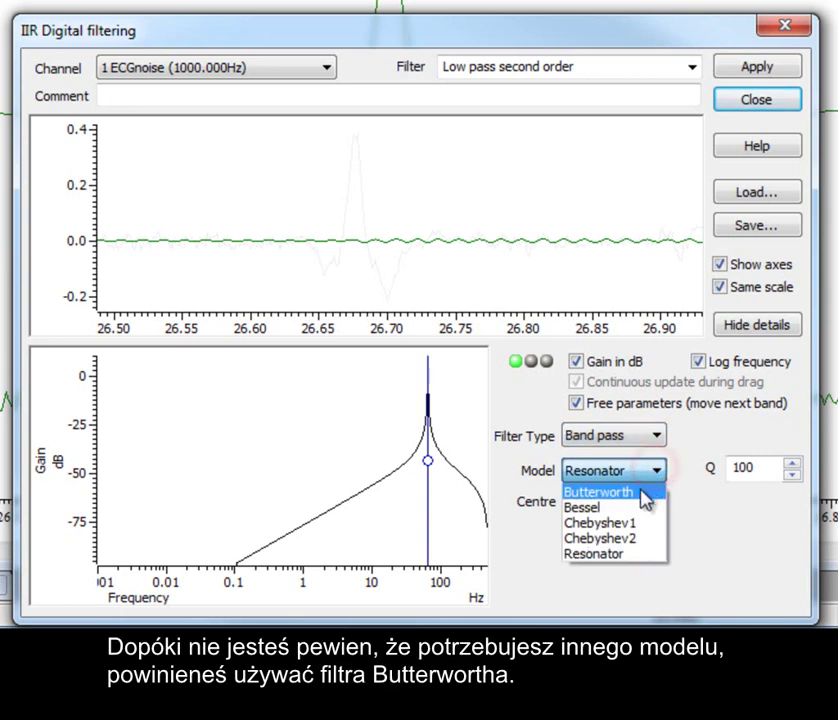
pyautogui.click(643, 502)
pyautogui.click(654, 435)
pyautogui.click(644, 457)
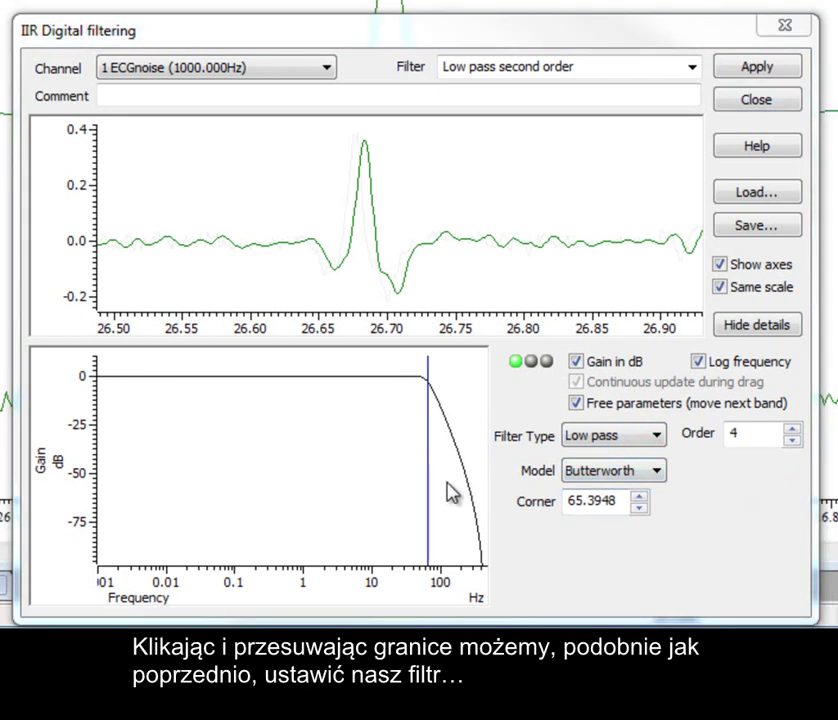
# Step: Lower the low-pass corner frequency to 30 Hz
pyautogui.moveTo(428, 482); pyautogui.dragTo(404, 482)
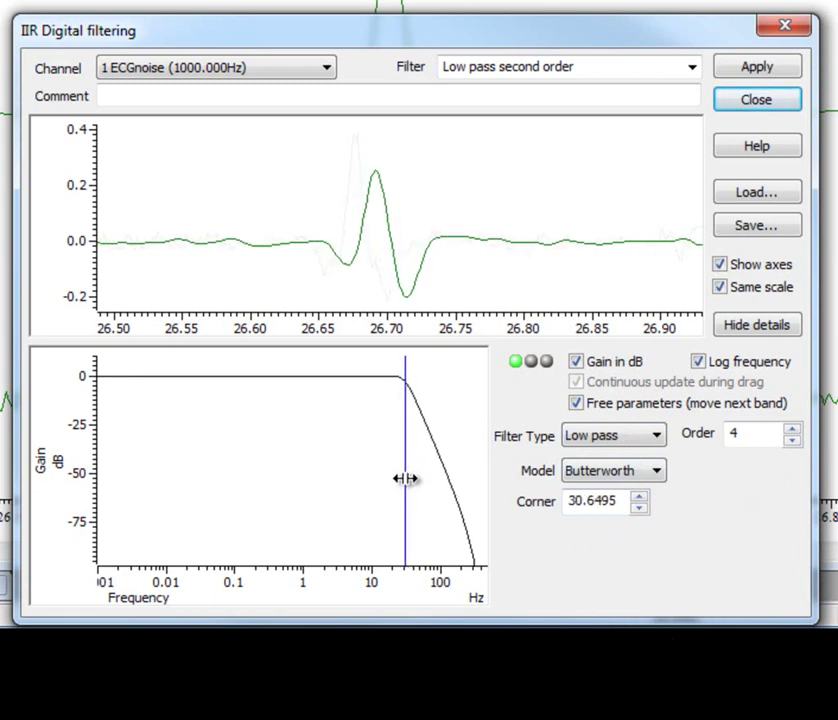
pyautogui.doubleClick(618, 501)
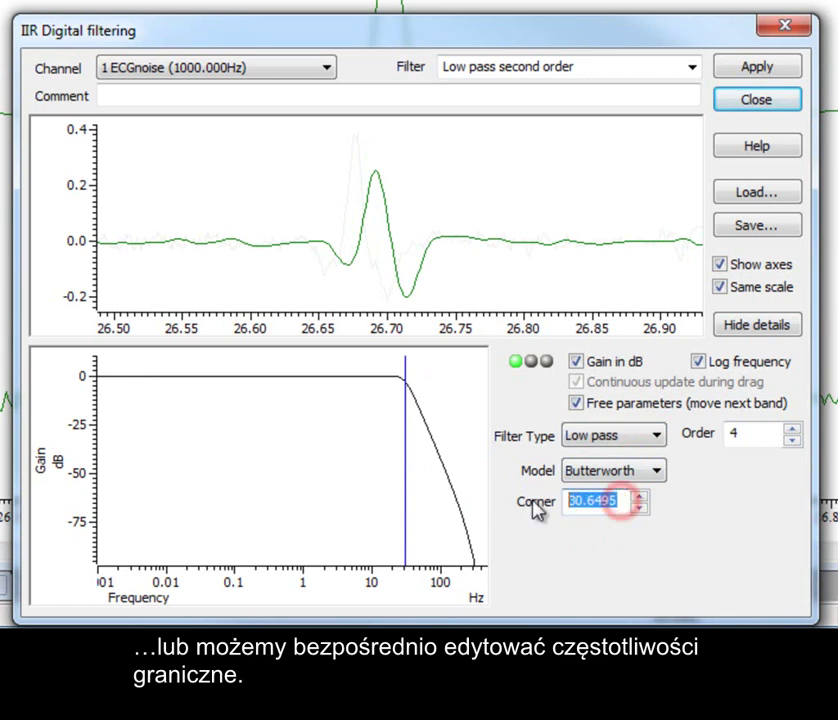
pyautogui.write('30')
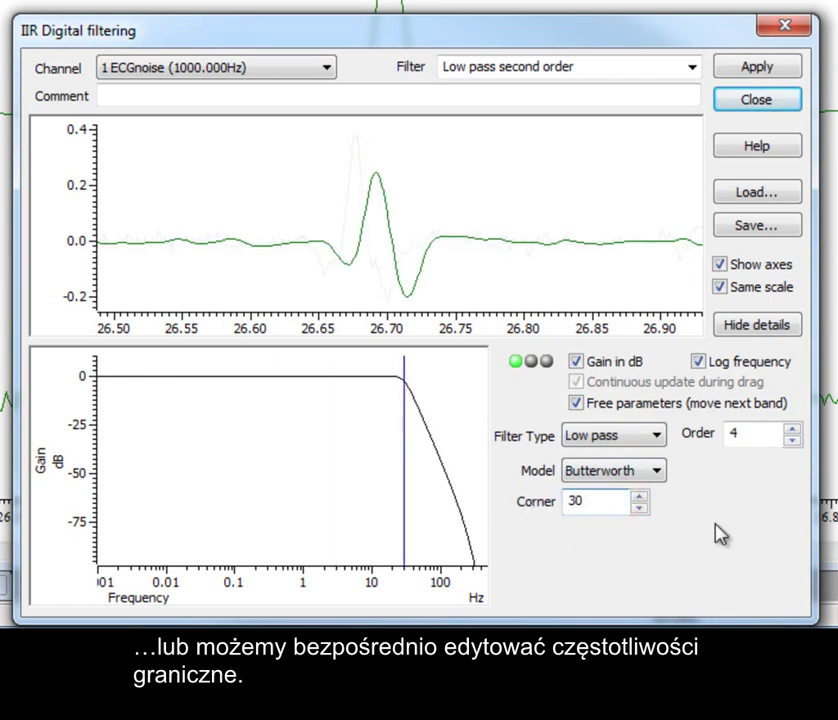
# Step: Try higher filter orders, then return the order to 4
pyautogui.click(792, 429)
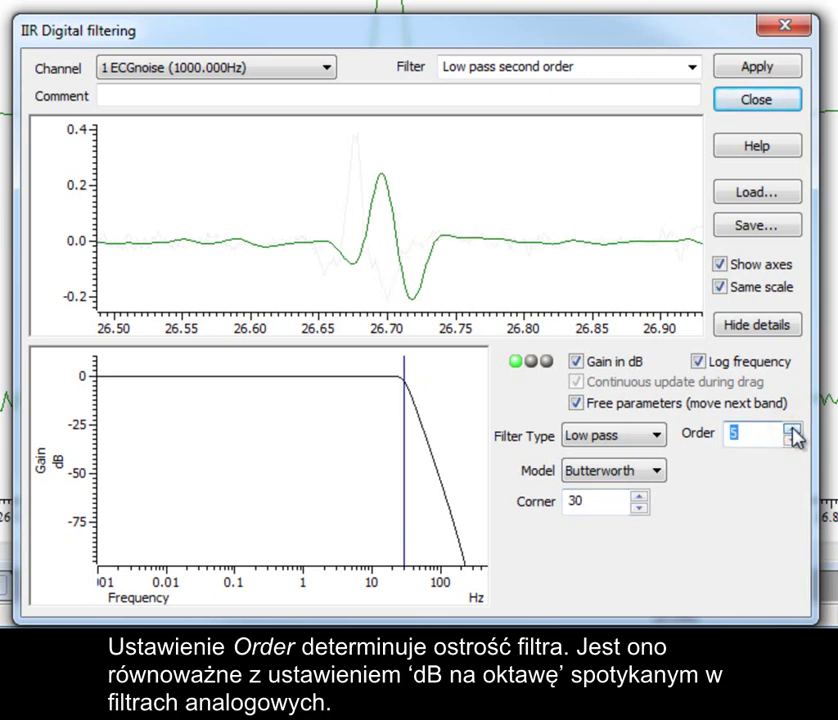
pyautogui.click(792, 429)
pyautogui.click(792, 429)
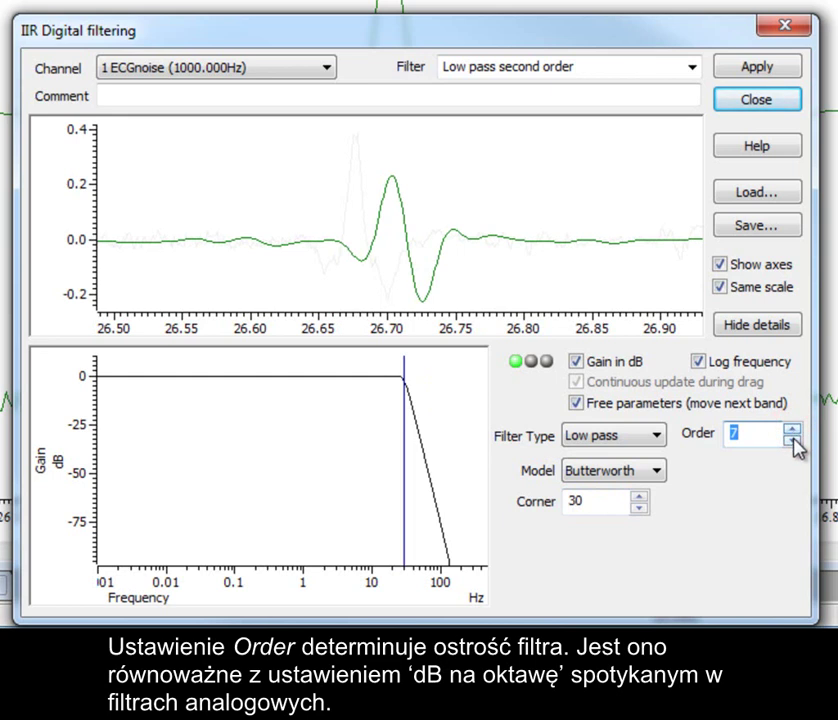
pyautogui.click(792, 429)
pyautogui.click(792, 441)
pyautogui.click(792, 441)
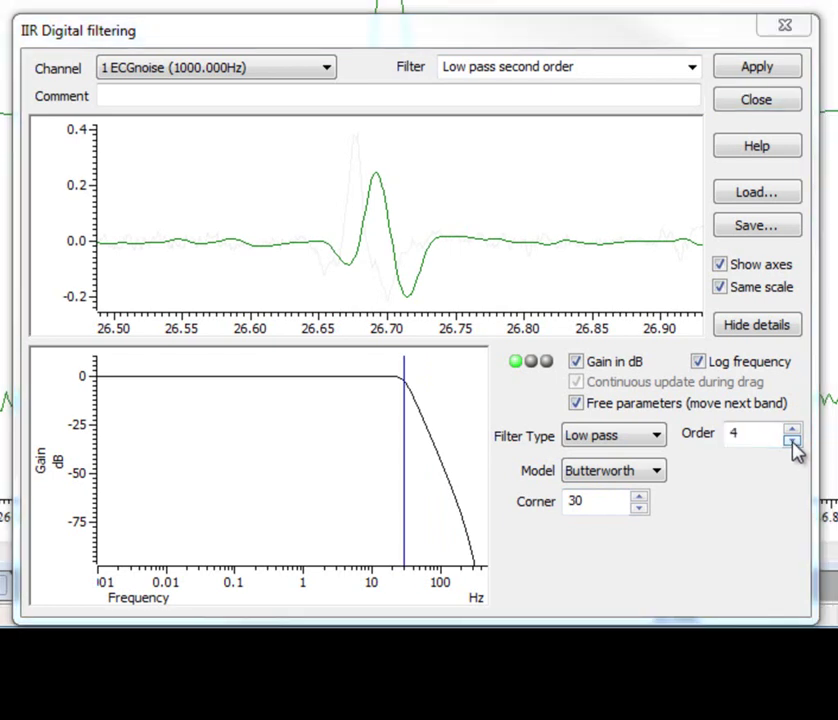
# Step: Title the filter 'My IIR low pass', apply it to a new memory channel, and save the filter bank
pyautogui.click(593, 66)
pyautogui.write('My')
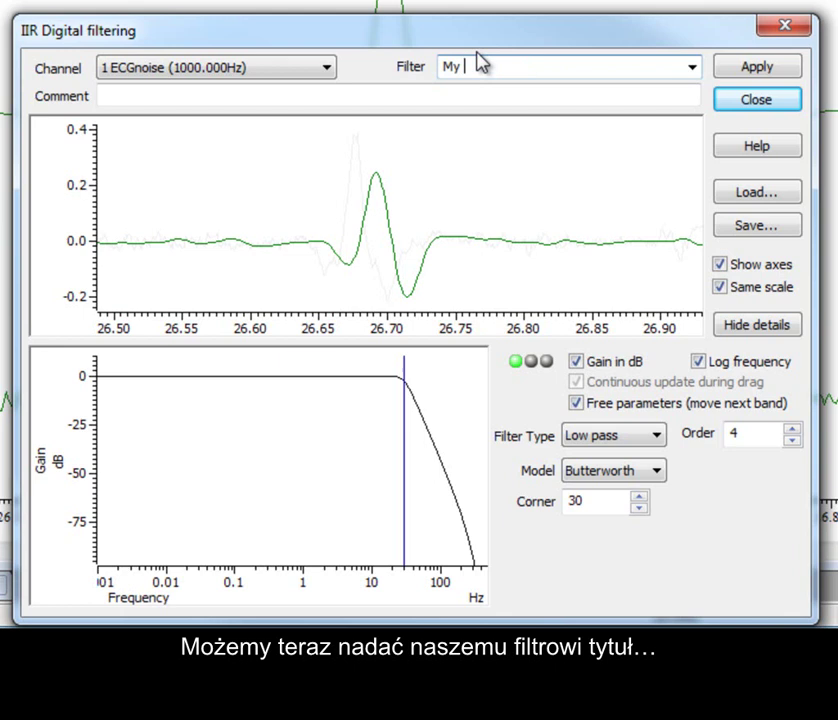
pyautogui.write(' IIR low pass')
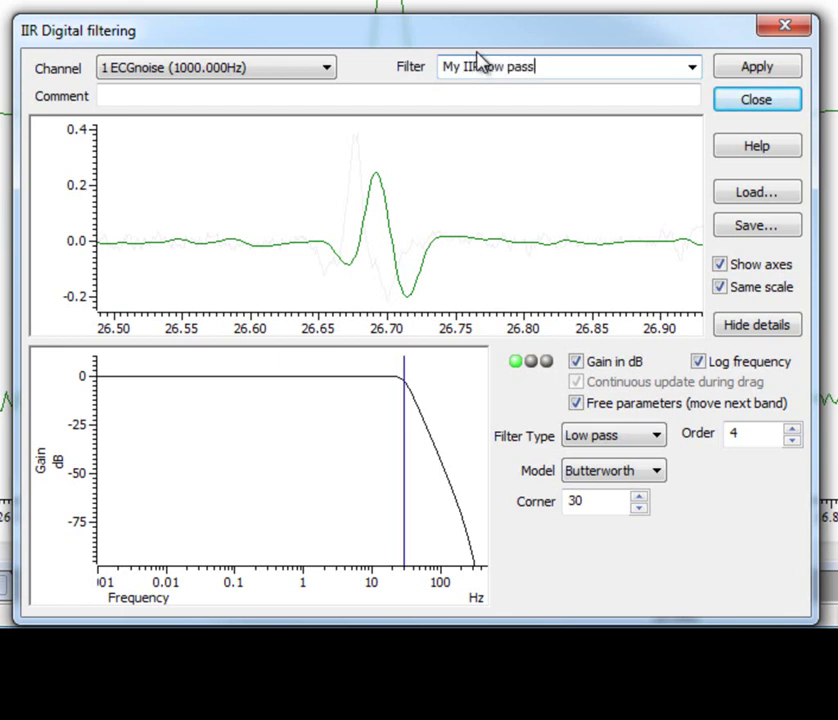
pyautogui.click(757, 70)
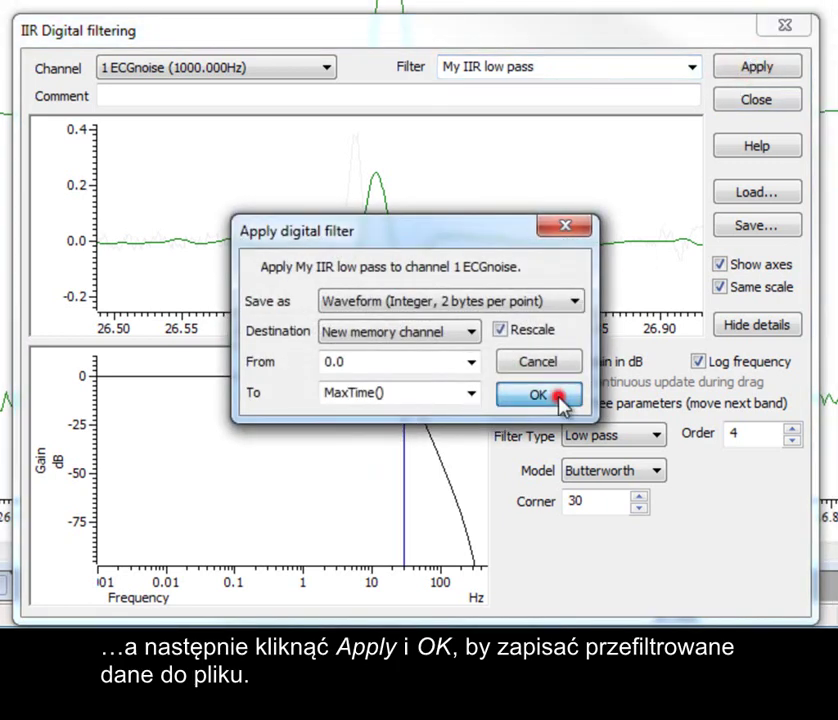
pyautogui.click(562, 400)
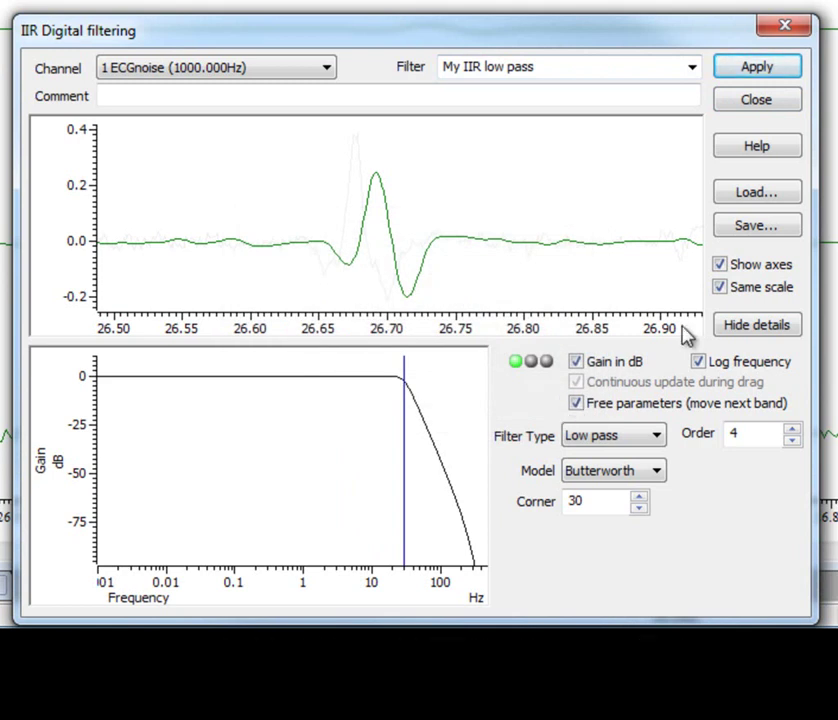
pyautogui.click(781, 103)
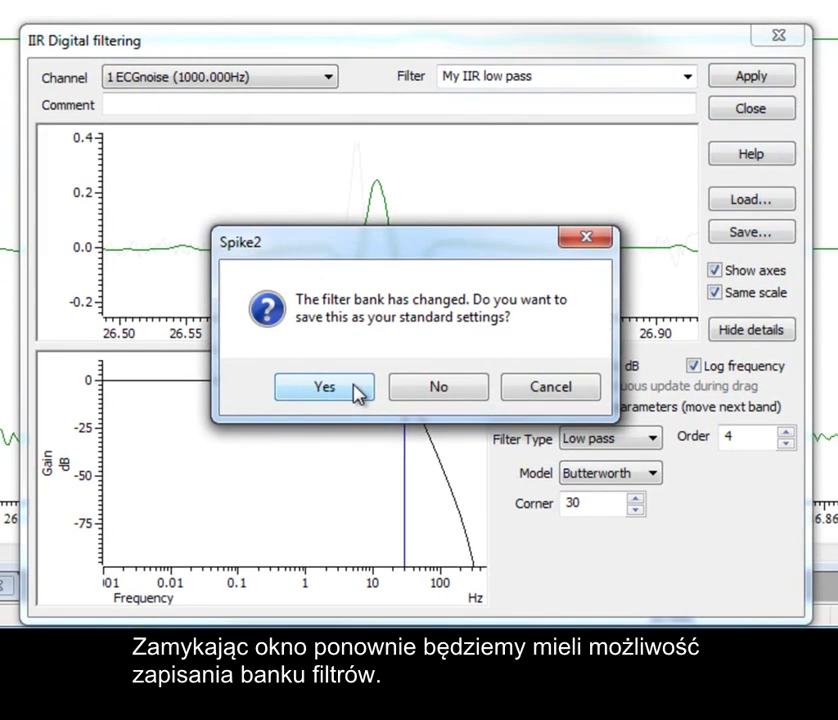
pyautogui.click(354, 385)
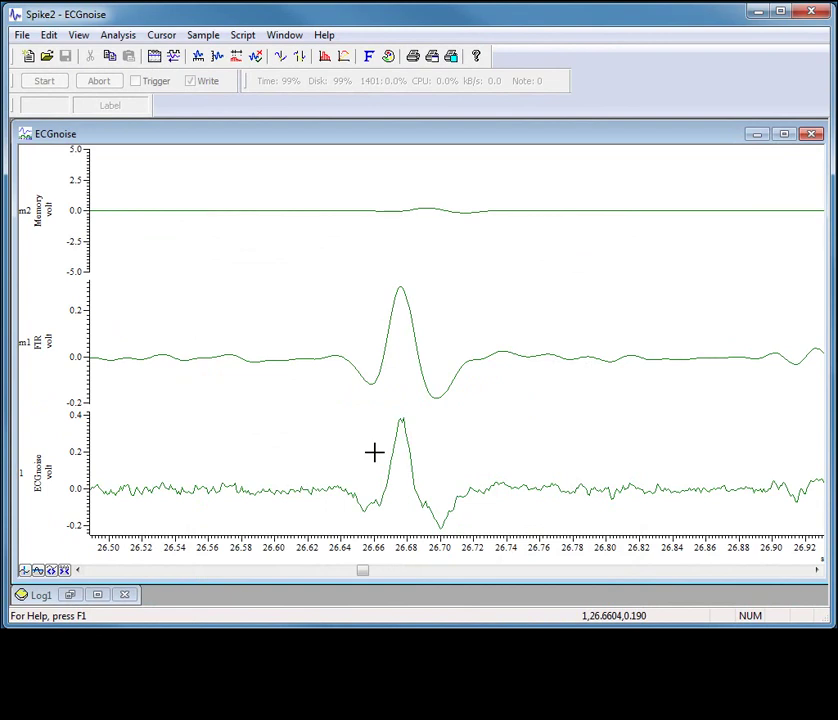
# Step: Optimise the new memory channel's y-axis to fit its trace
pyautogui.click(88, 191)
pyautogui.doubleClick(88, 191)
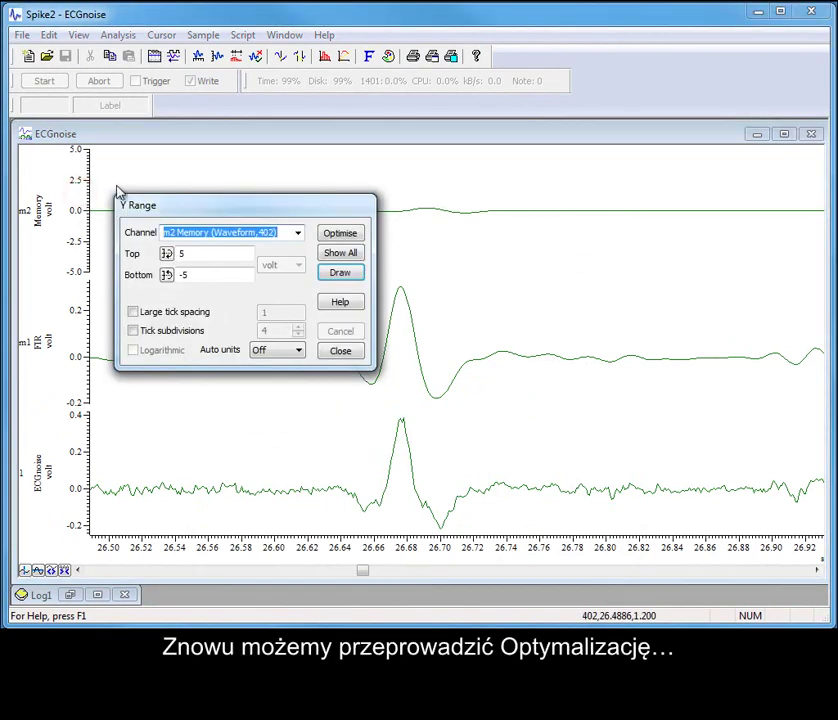
pyautogui.click(339, 234)
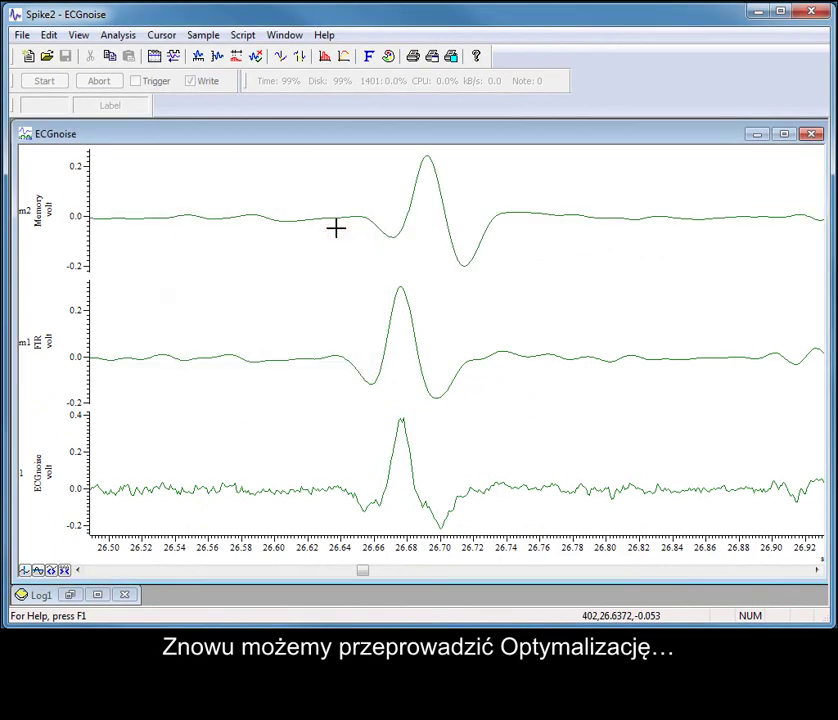
# Step: Retitle the memory channel from Memory to IIR
pyautogui.doubleClick(45, 217)
pyautogui.moveTo(224, 254); pyautogui.dragTo(144, 250)
pyautogui.write('IIR')
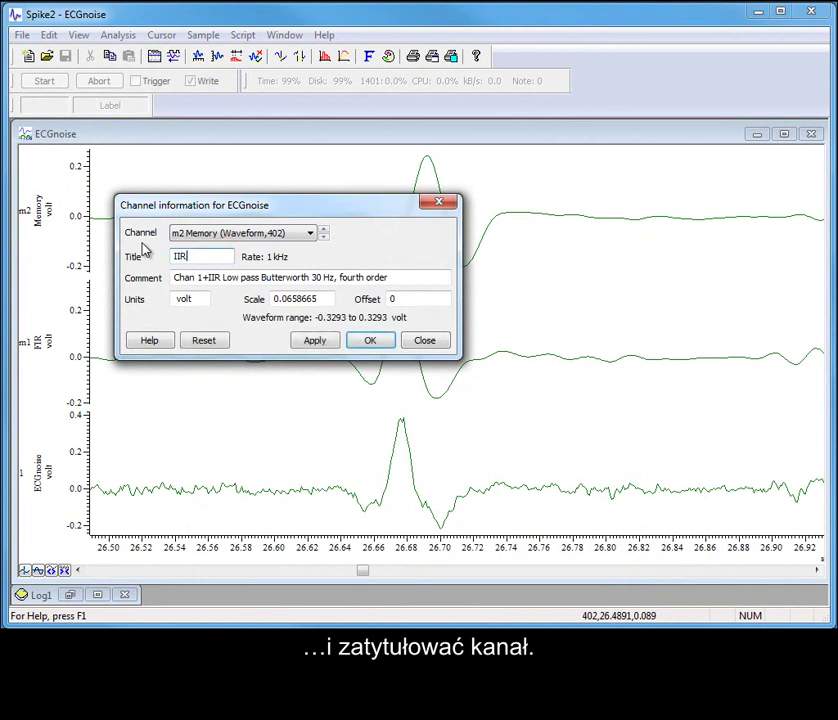
pyautogui.click(316, 340)
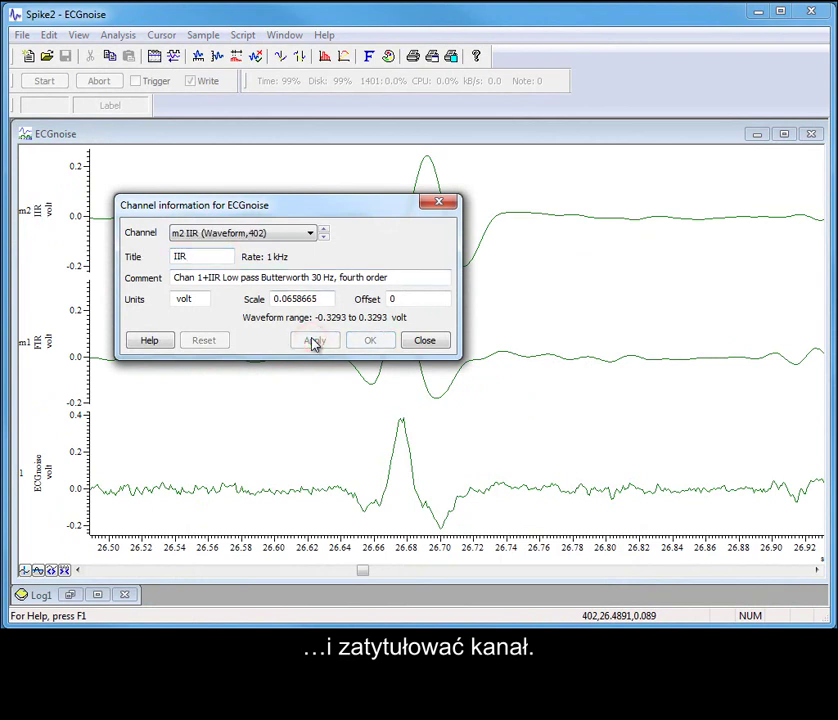
pyautogui.click(426, 341)
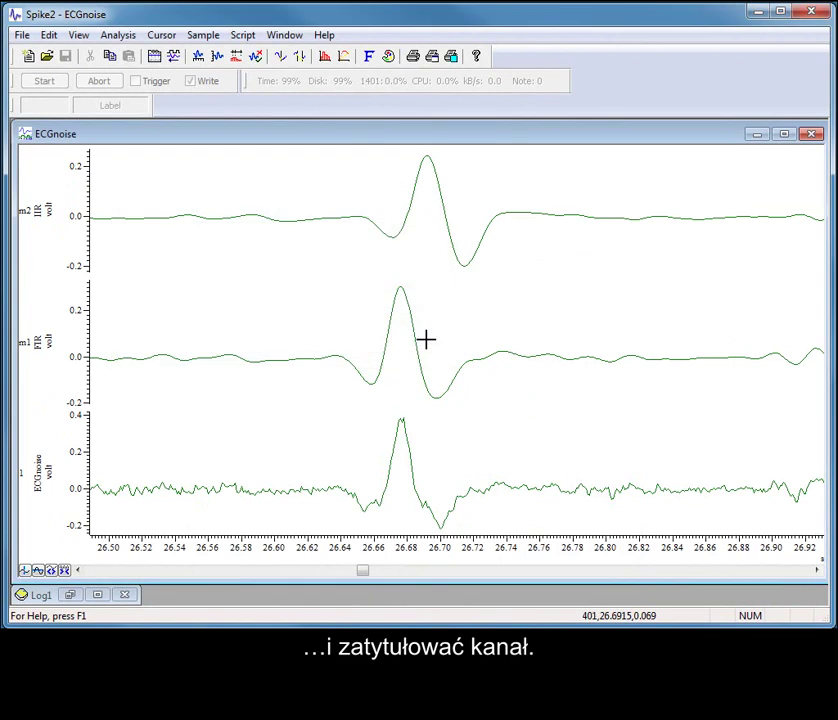